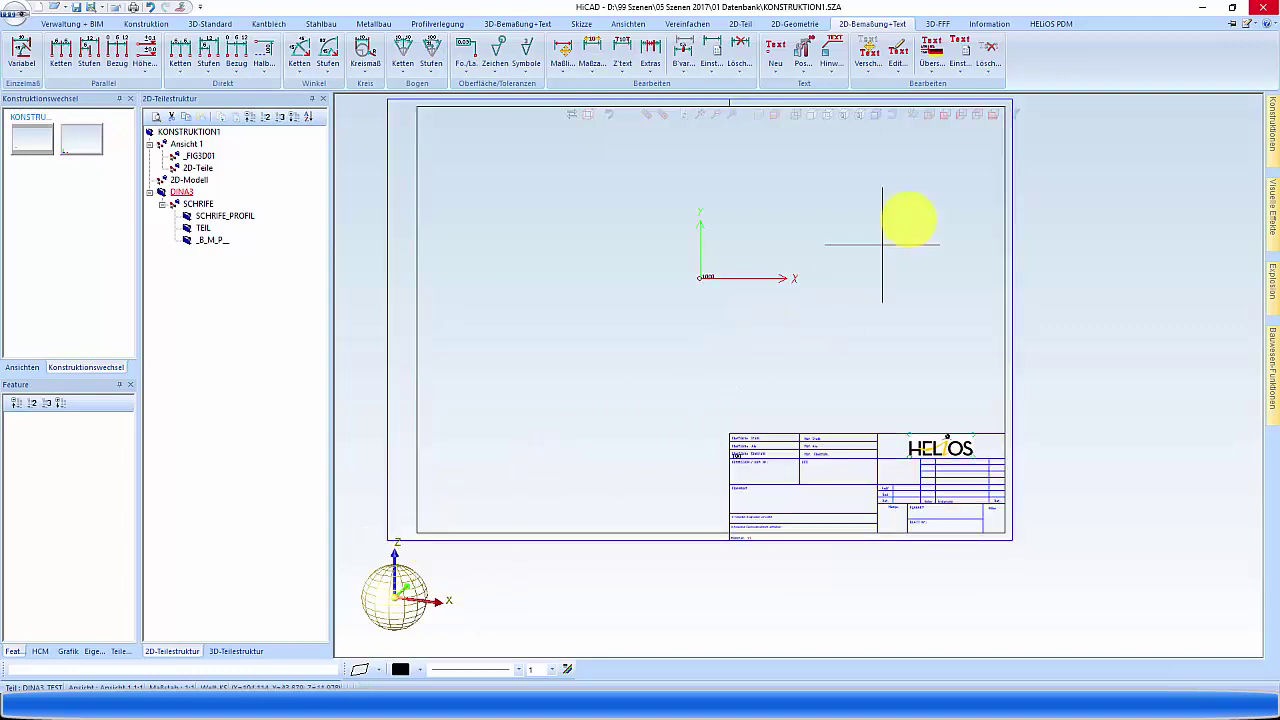
Launch the ISD Konfigurationseditor from HiCAD's settings dropdown via Konfiguration.
{"action": "scroll", "coordinate": [769, 320], "scroll_direction": "down", "scroll_amount": 2}
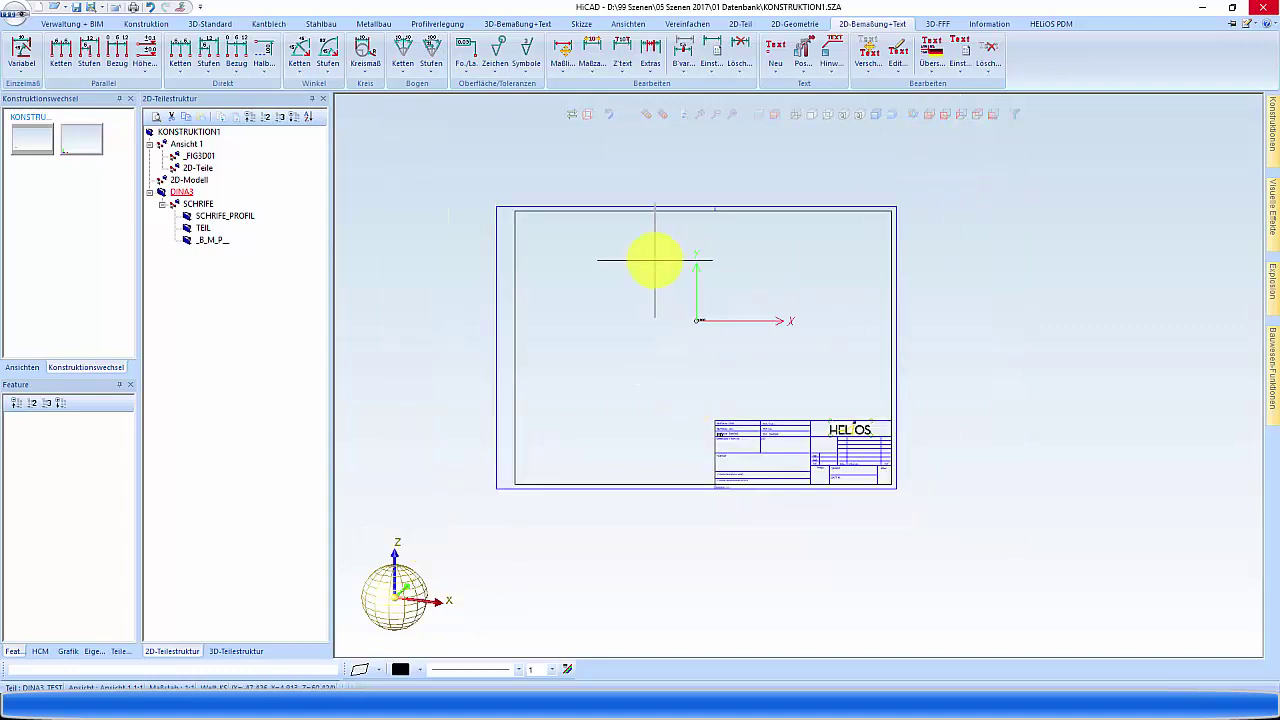
{"action": "scroll", "coordinate": [595, 420], "scroll_direction": "up", "scroll_amount": 1}
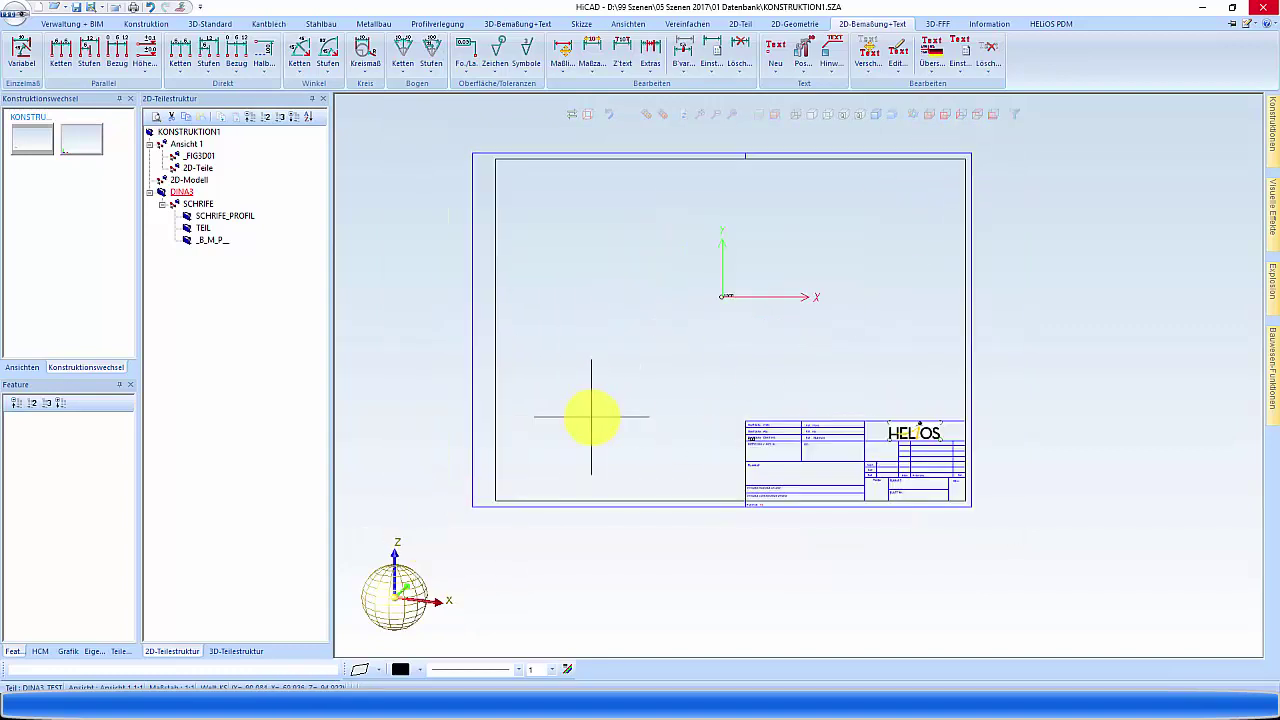
{"action": "left_click", "coordinate": [1254, 27]}
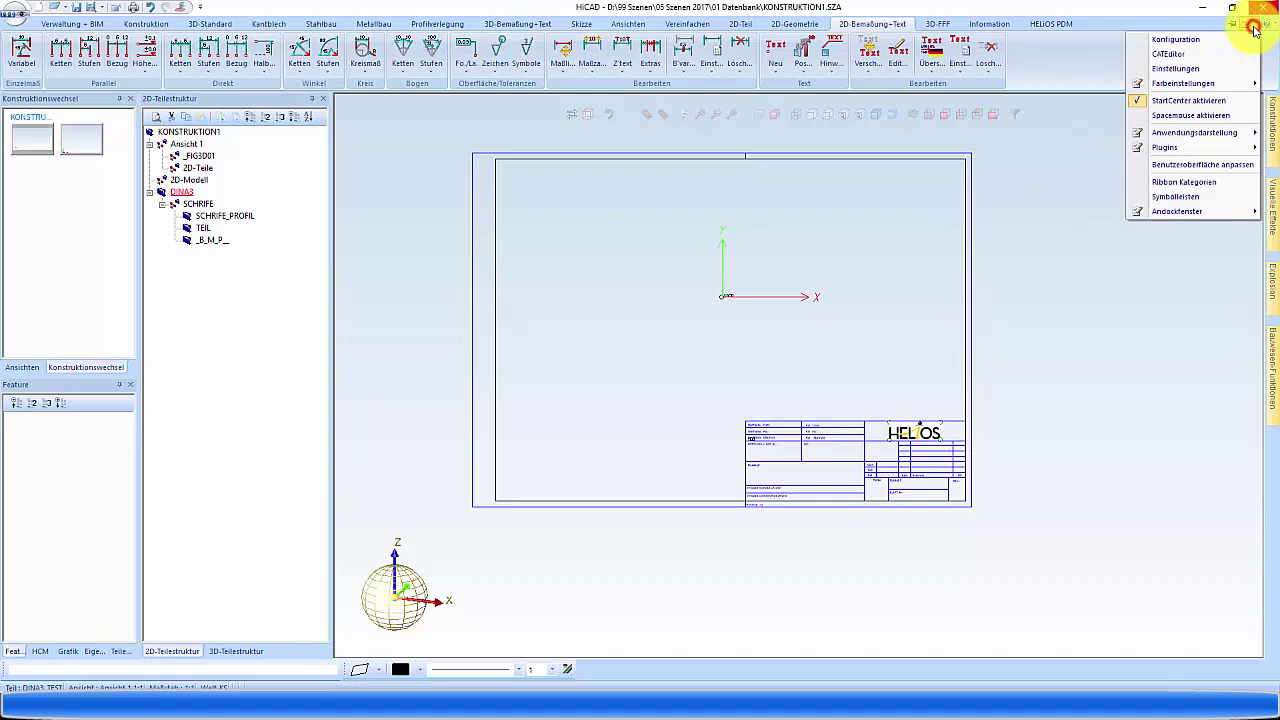
{"action": "left_click", "coordinate": [1196, 41]}
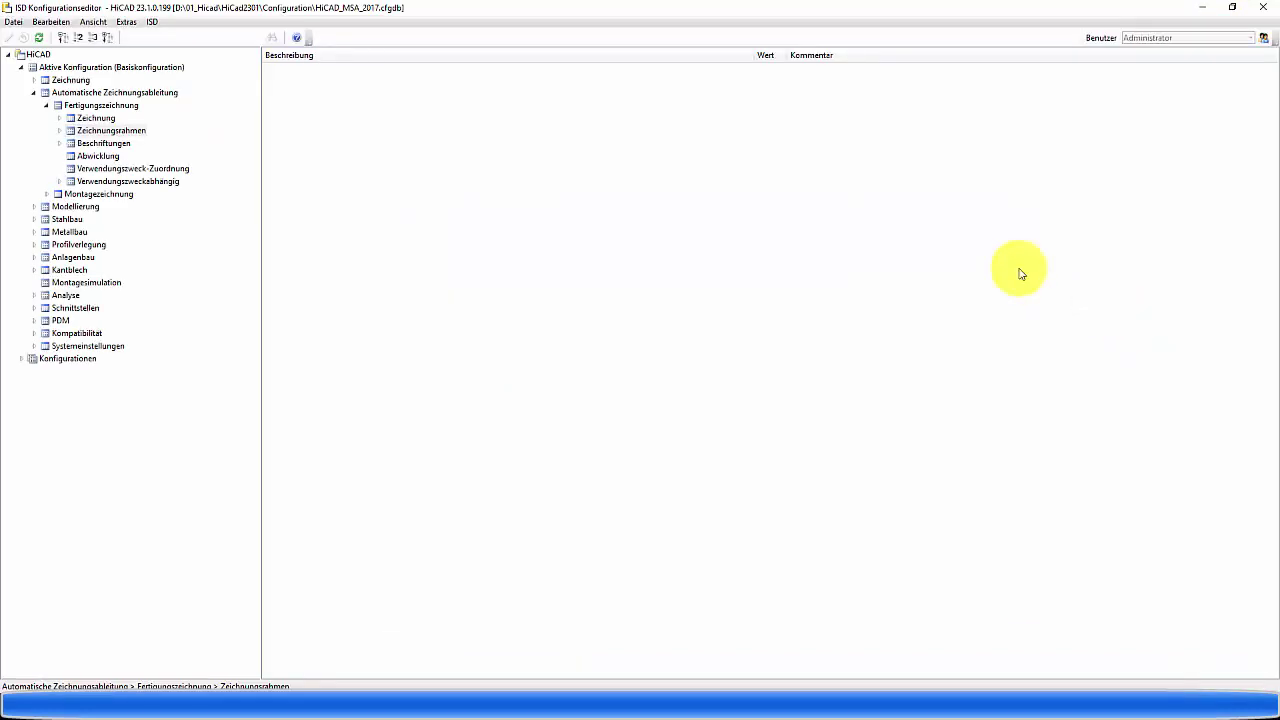
Expand Fertigungszeichnung, Montagezeichnung and the assembly Zeichnungsrahmen list, showing DIN_A0.
{"action": "left_click", "coordinate": [58, 105]}
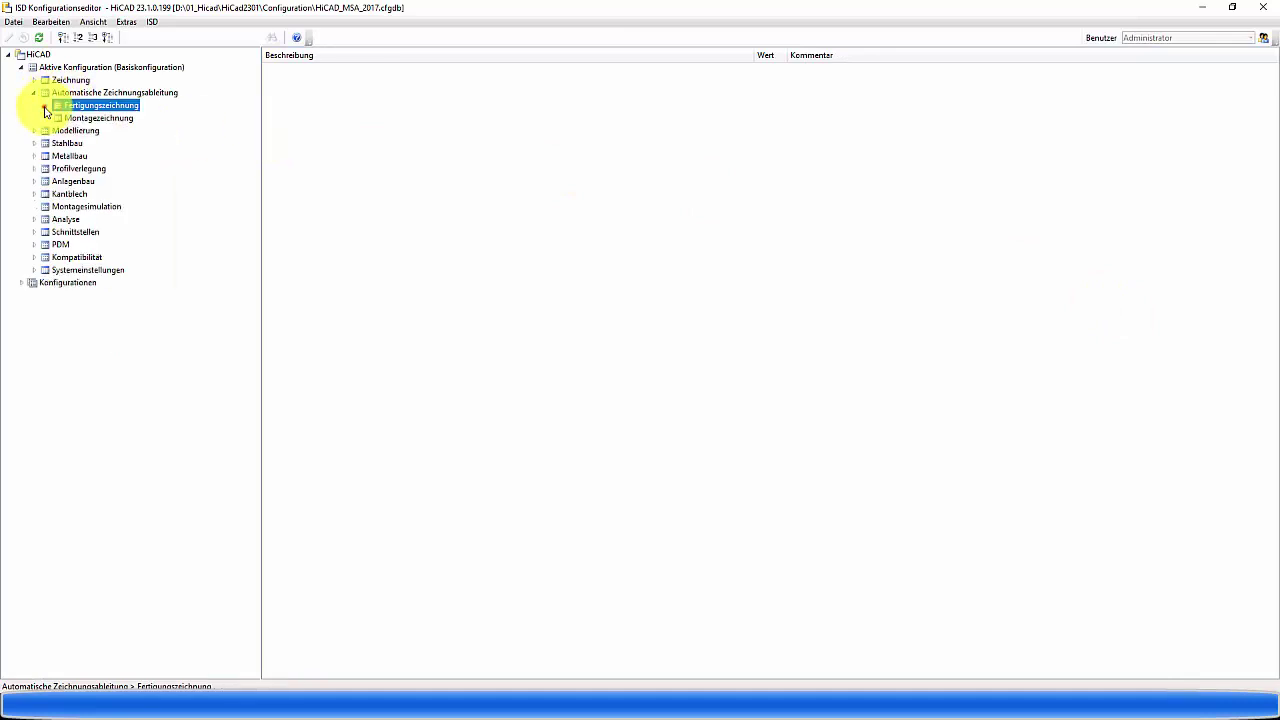
{"action": "left_click", "coordinate": [79, 95]}
{"action": "double_click", "coordinate": [76, 105]}
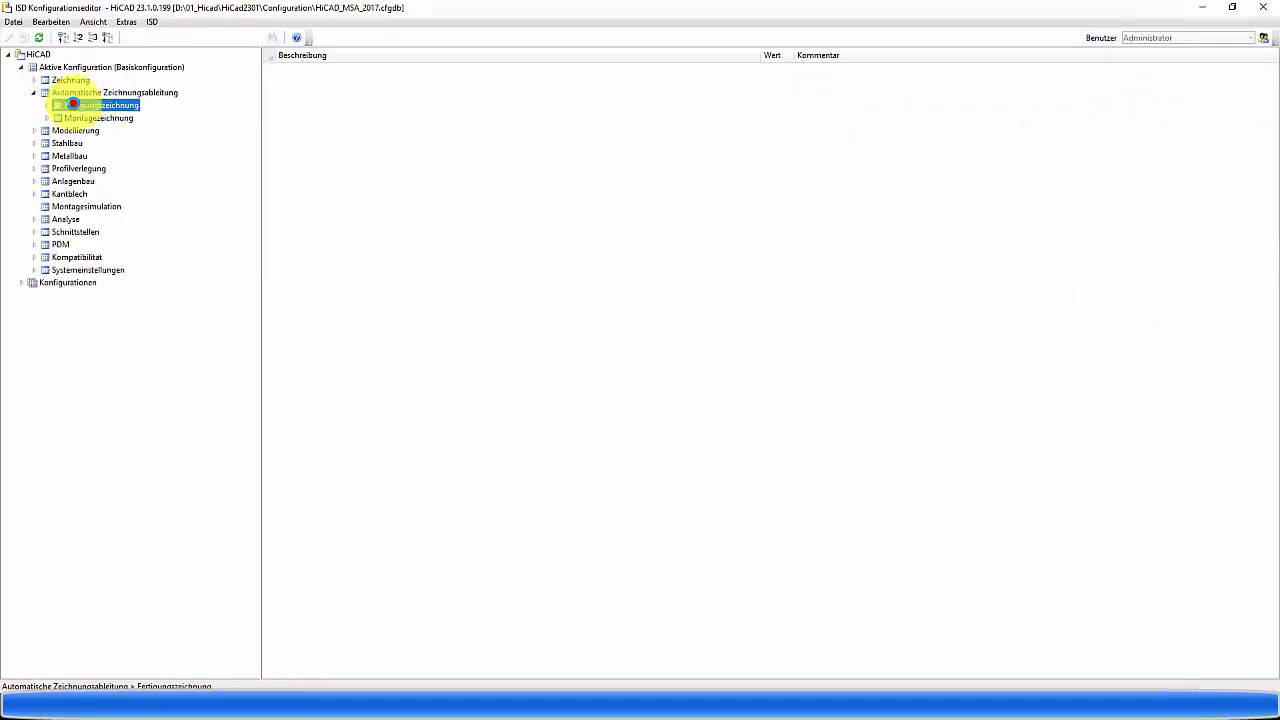
{"action": "double_click", "coordinate": [88, 193]}
{"action": "double_click", "coordinate": [98, 207]}
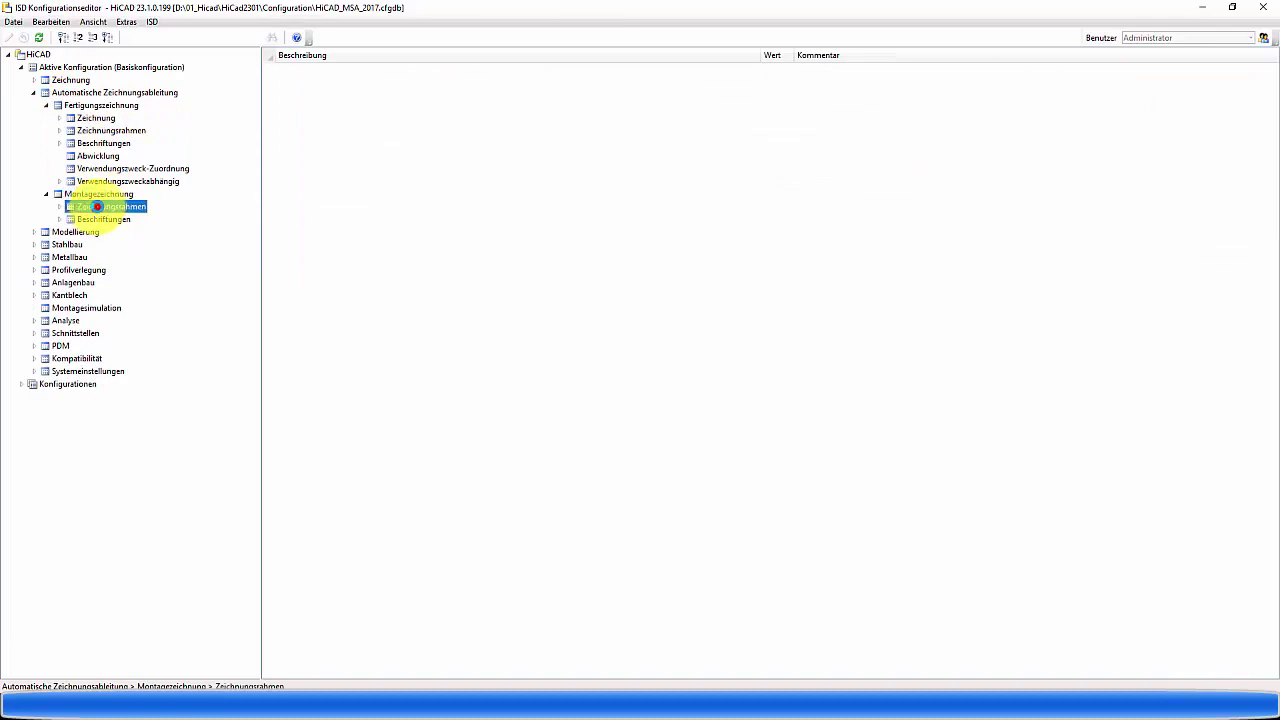
{"action": "left_click", "coordinate": [101, 219]}
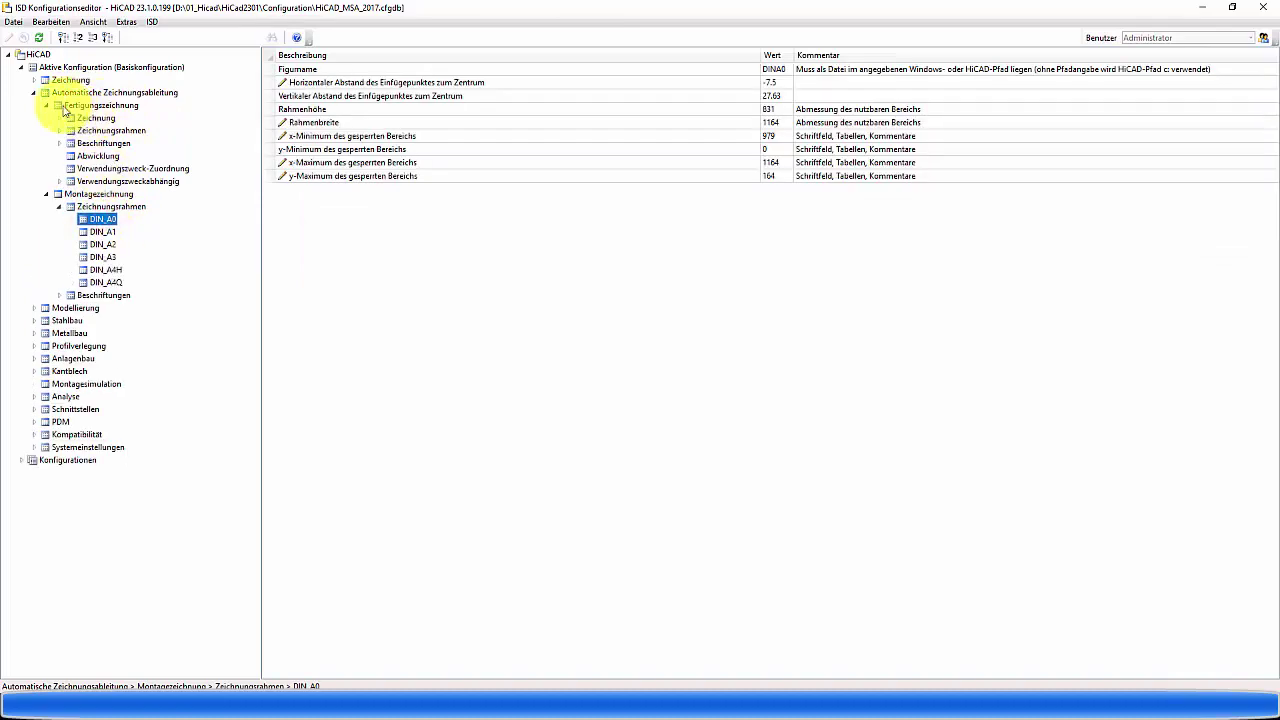
Expand the production Zeichnungsrahmen list and show an assembly DIN frame (1164 wide, 831 high).
{"action": "left_click", "coordinate": [100, 104]}
{"action": "left_click", "coordinate": [98, 193]}
{"action": "left_click", "coordinate": [98, 105]}
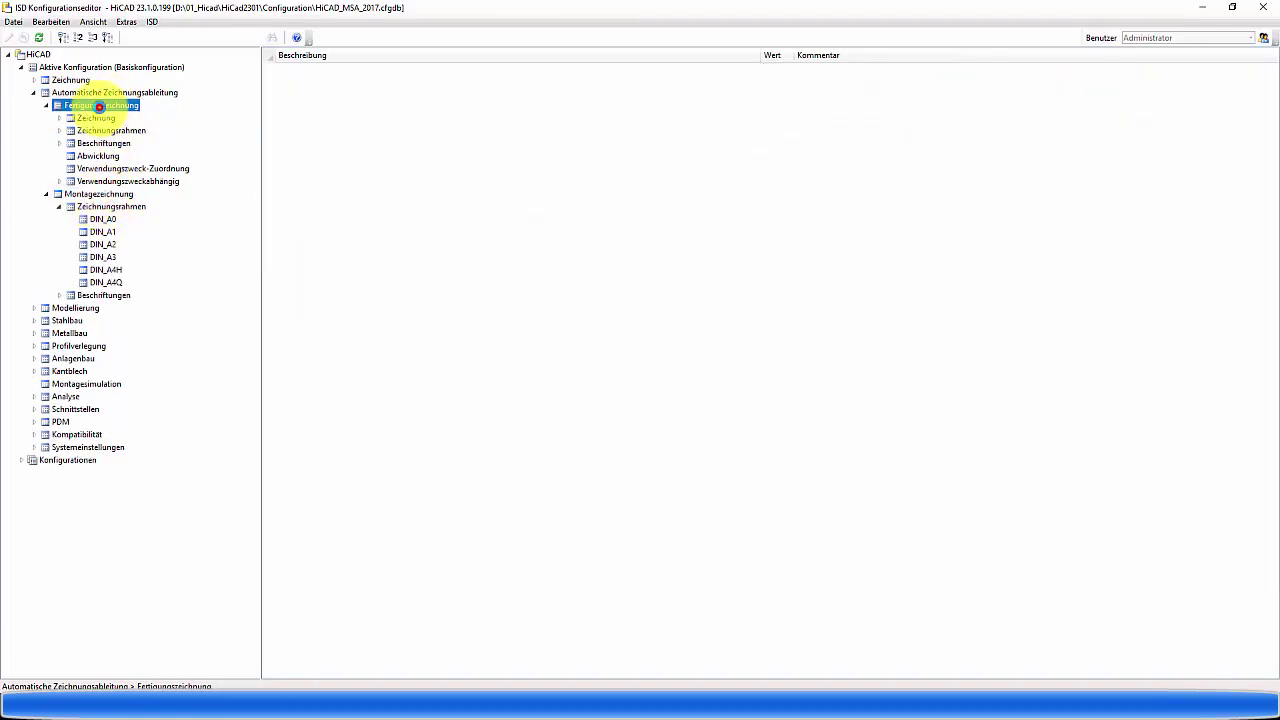
{"action": "left_click", "coordinate": [96, 193]}
{"action": "left_click", "coordinate": [93, 106]}
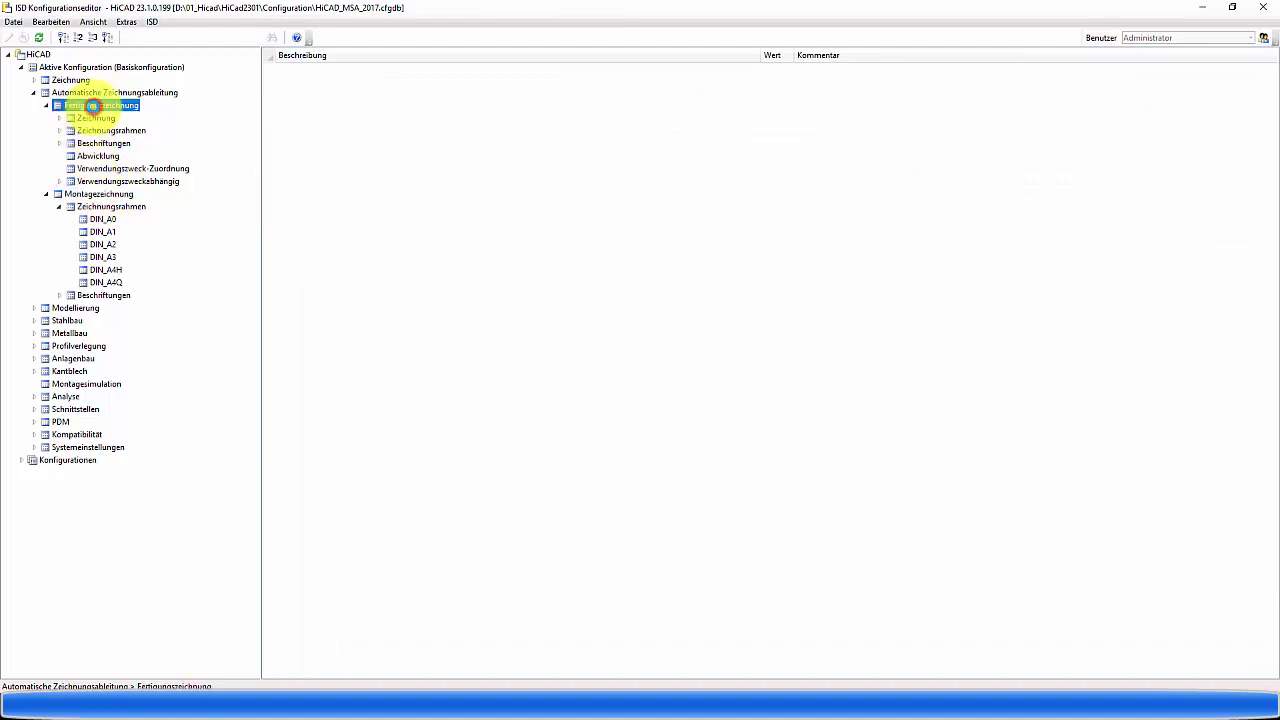
{"action": "double_click", "coordinate": [100, 131]}
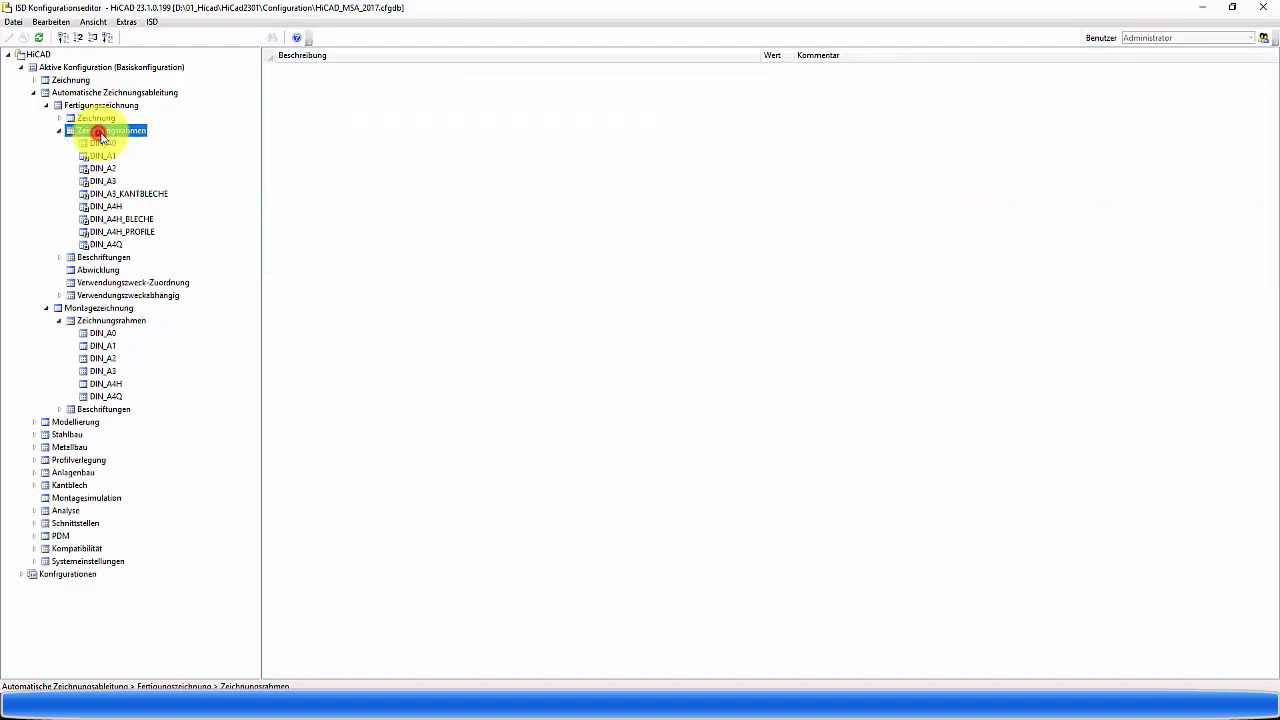
{"action": "left_click", "coordinate": [95, 334]}
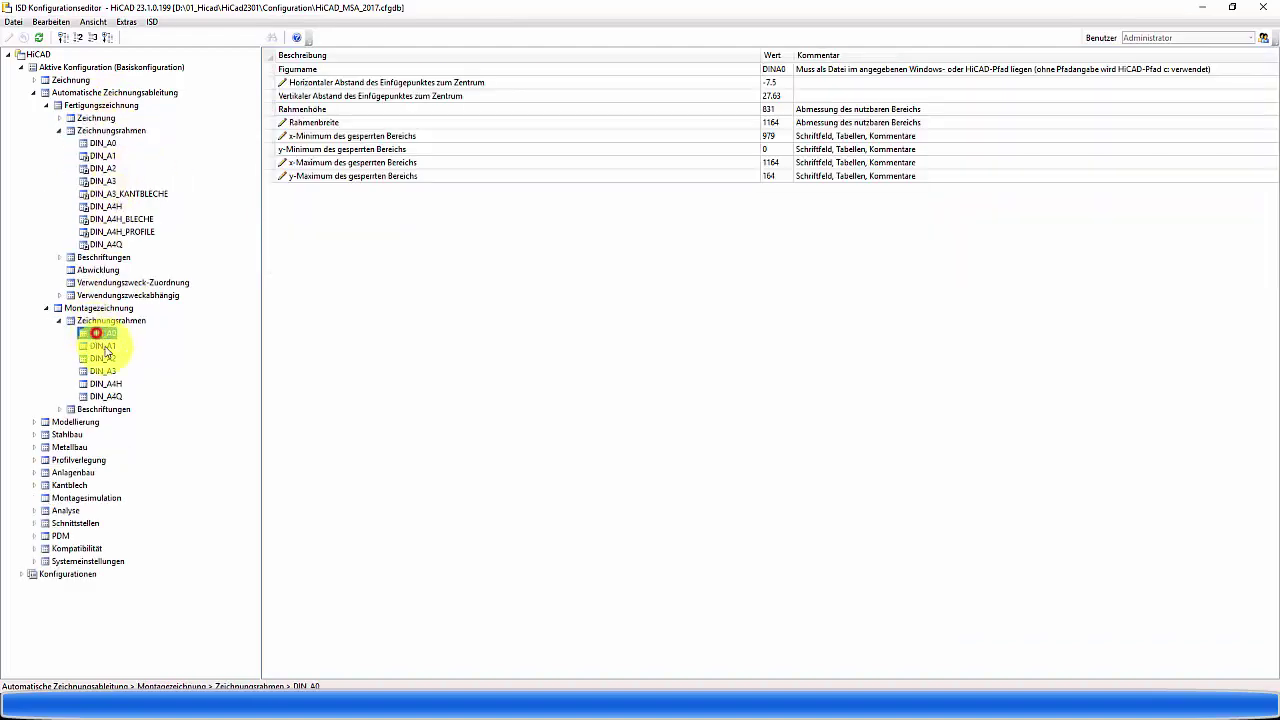
Show the production DIN_A3 frame values (395 × 287, locked x 222.8–395, y 0–67) and edit Figurname.
{"action": "left_click", "coordinate": [104, 384]}
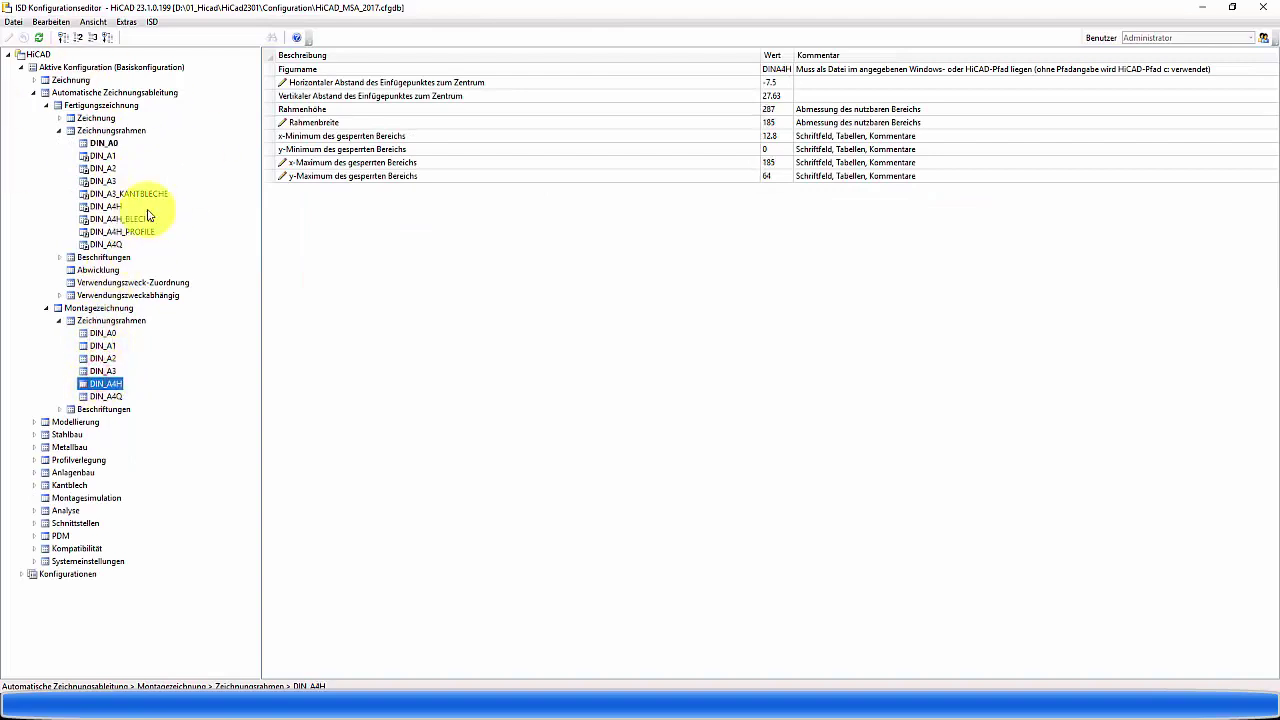
{"action": "left_click", "coordinate": [103, 182]}
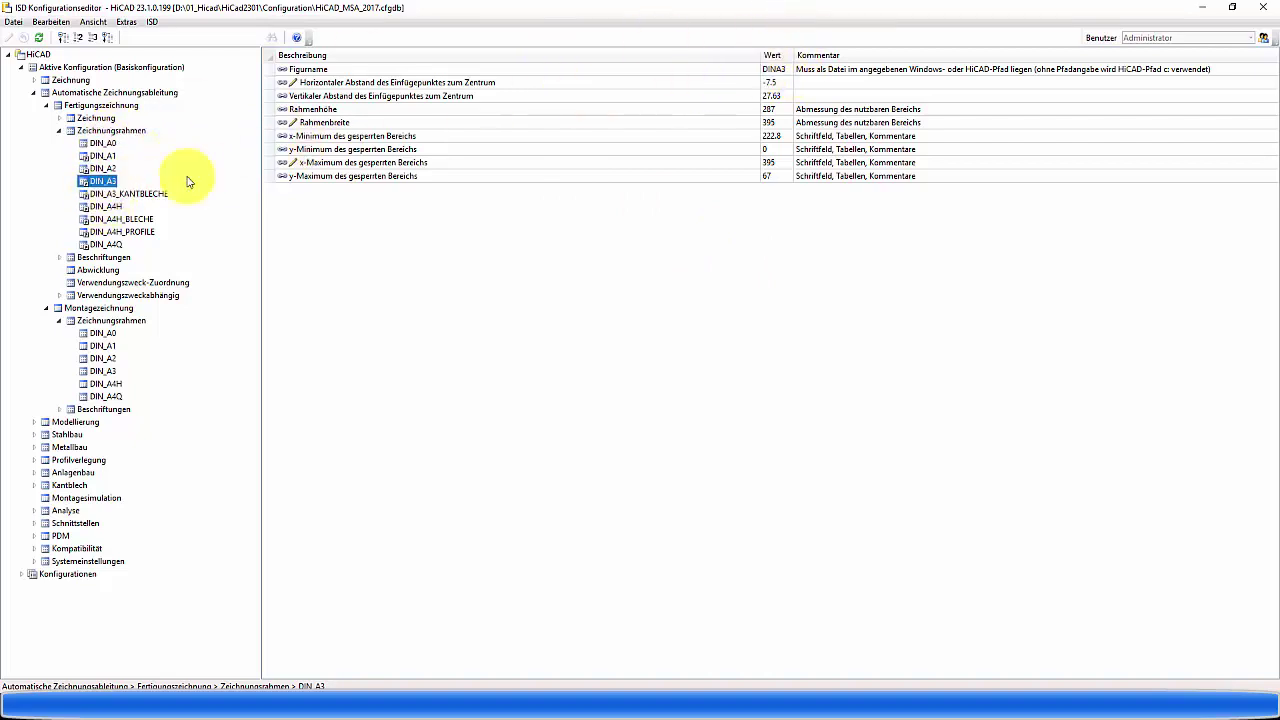
{"action": "left_click", "coordinate": [107, 181]}
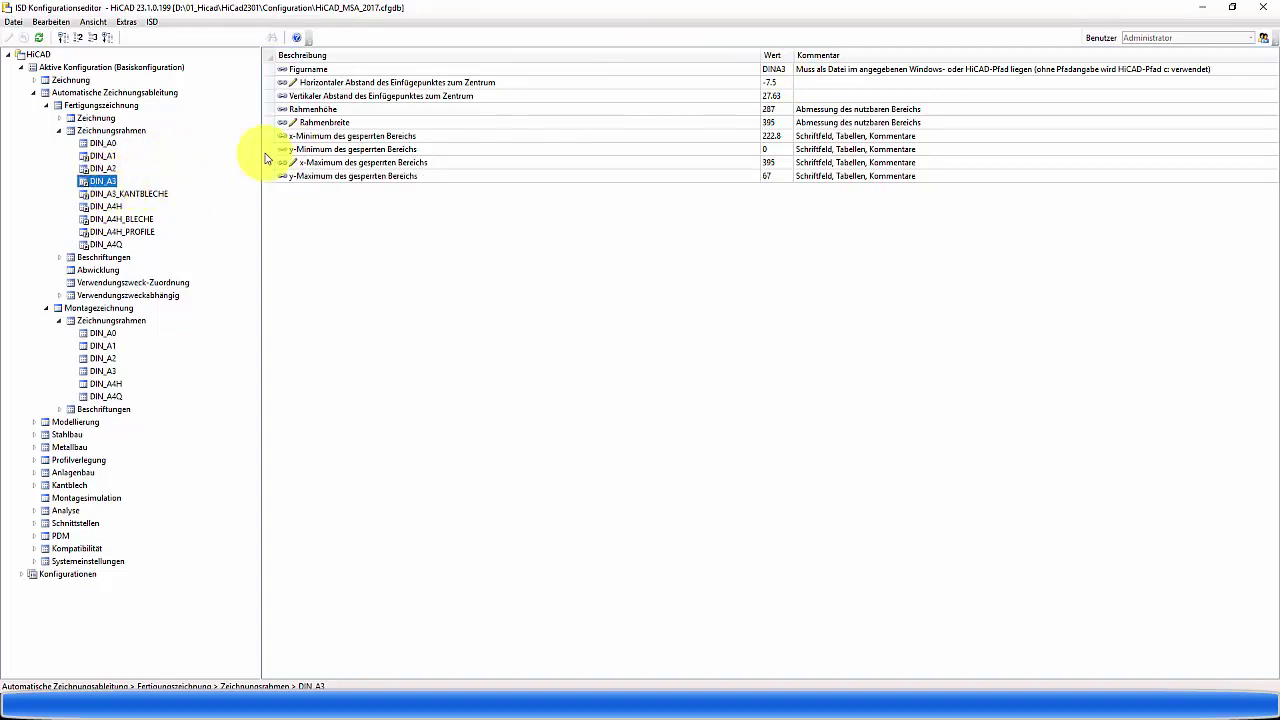
{"action": "left_click", "coordinate": [789, 71]}
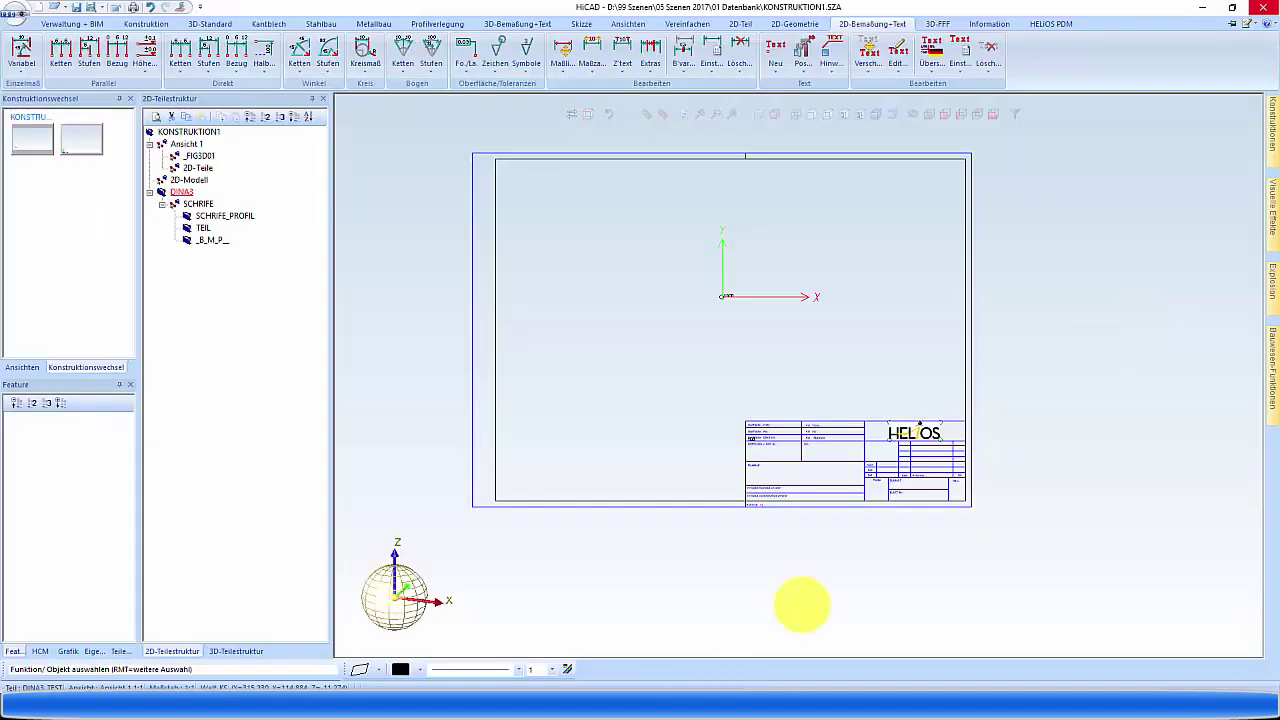
Draw two-point auxiliary lines diagonally across the DIN A3 frame, corner to corner.
{"action": "scroll", "coordinate": [740, 256], "scroll_direction": "up", "scroll_amount": 1}
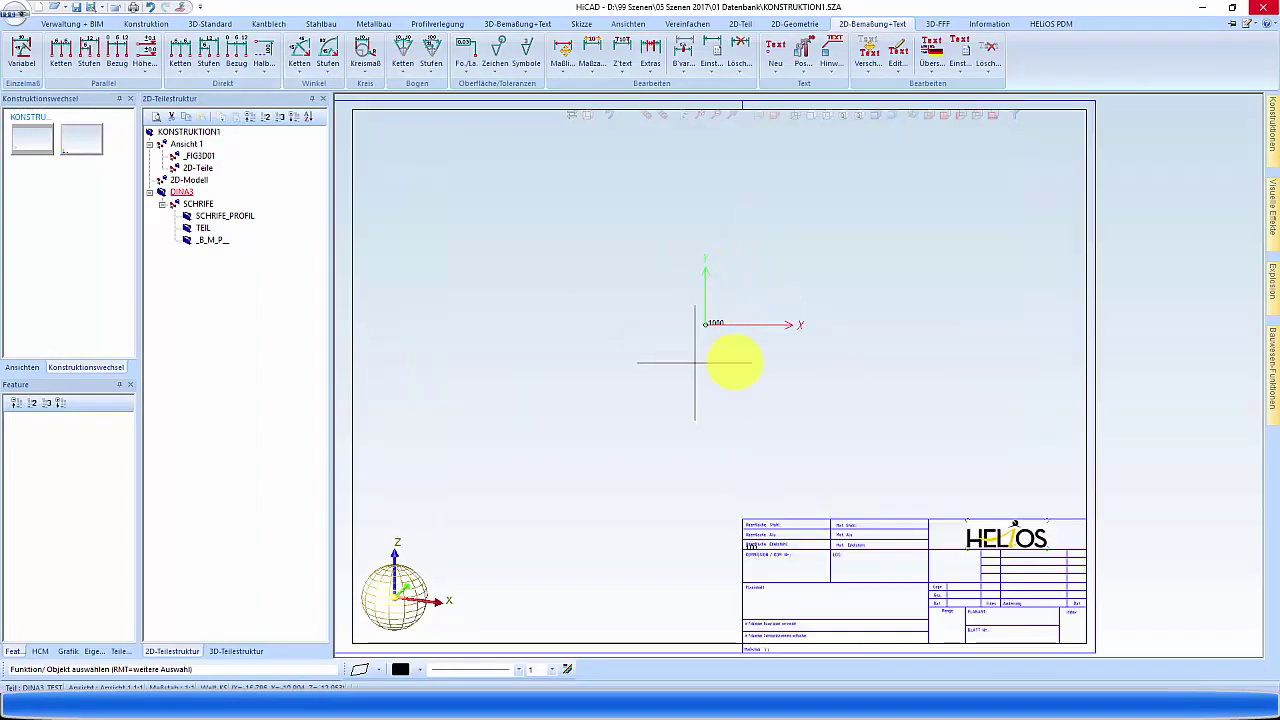
{"action": "scroll", "coordinate": [678, 335], "scroll_direction": "down", "scroll_amount": 2}
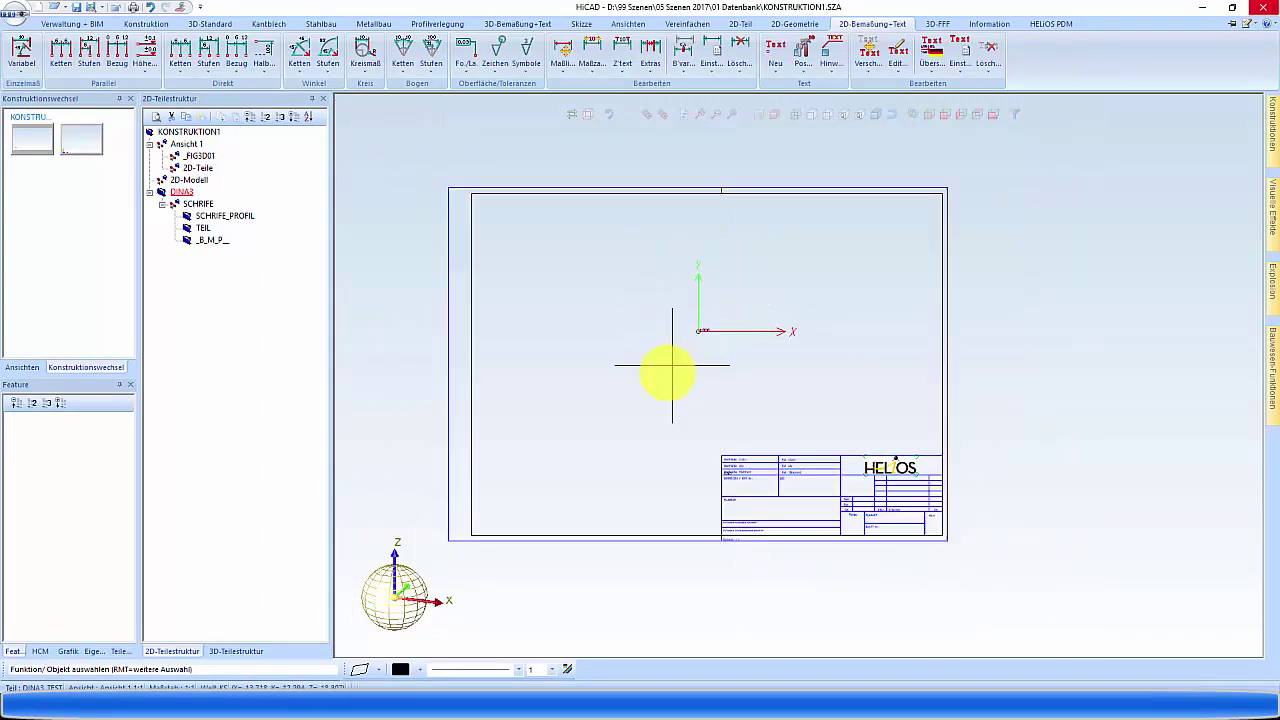
{"action": "middle_click", "coordinate": [648, 392]}
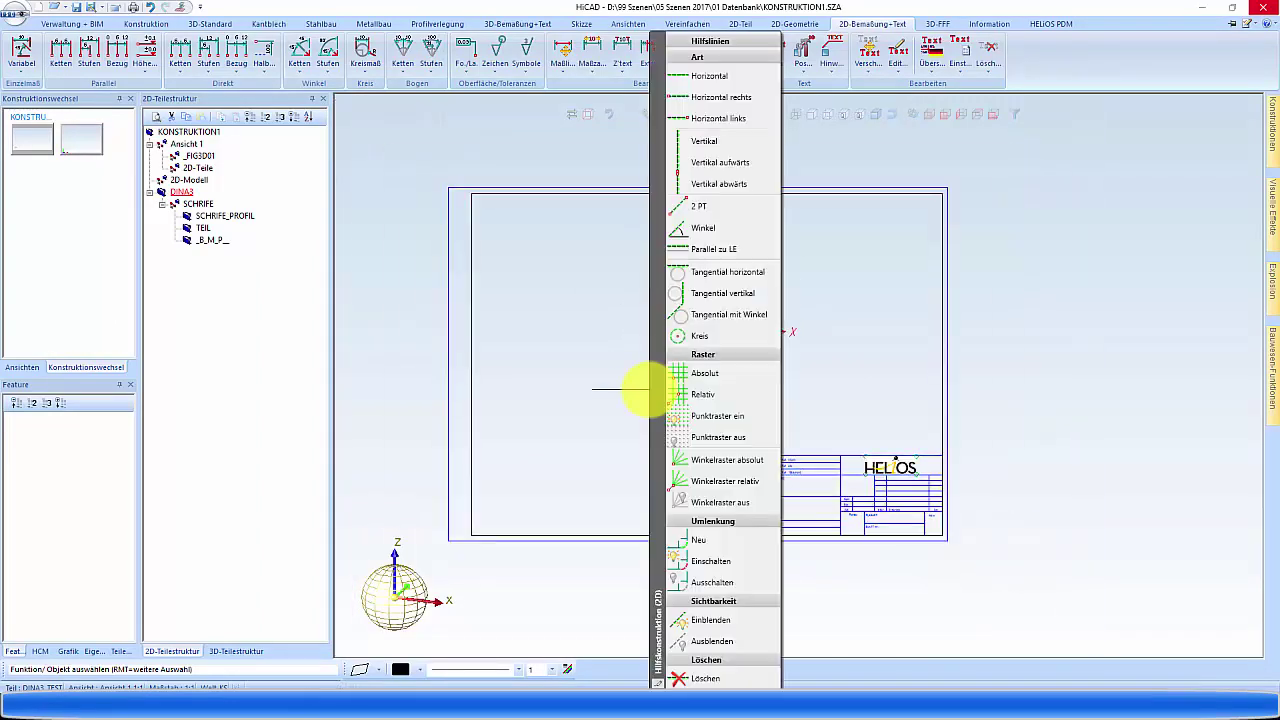
{"action": "left_click", "coordinate": [708, 216]}
{"action": "left_click", "coordinate": [938, 193]}
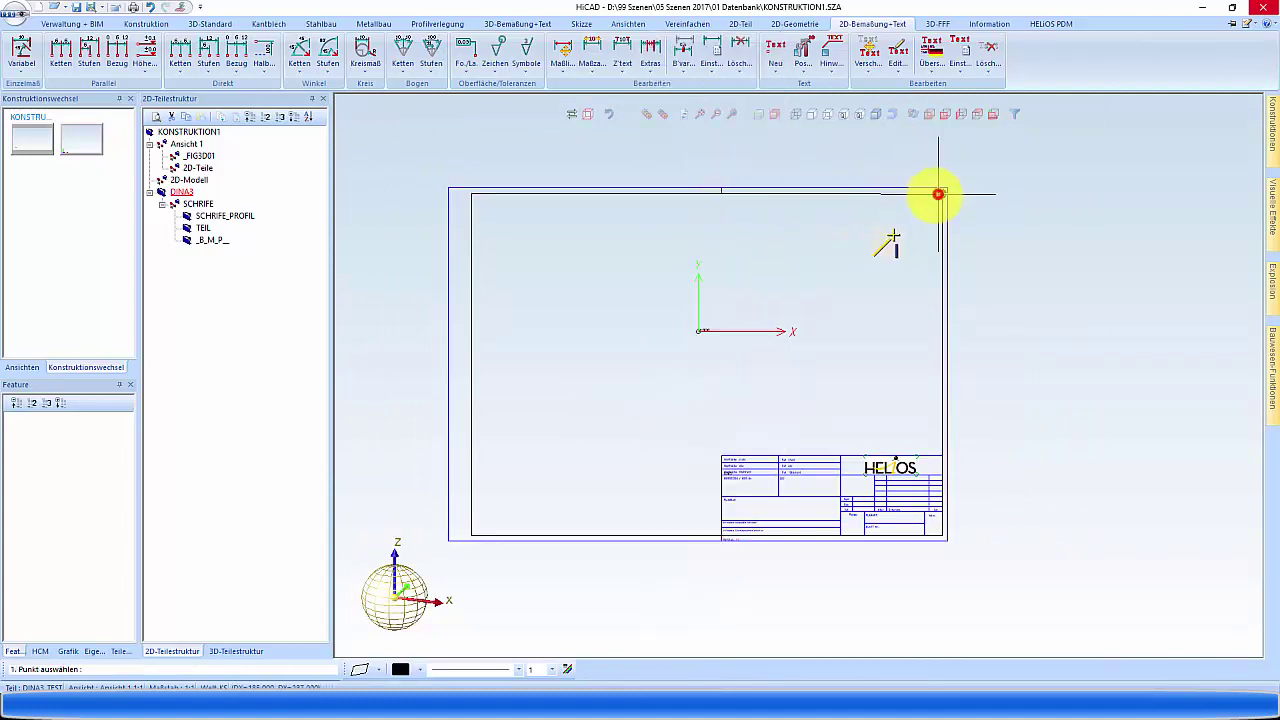
{"action": "left_click", "coordinate": [472, 536]}
{"action": "left_click", "coordinate": [473, 194]}
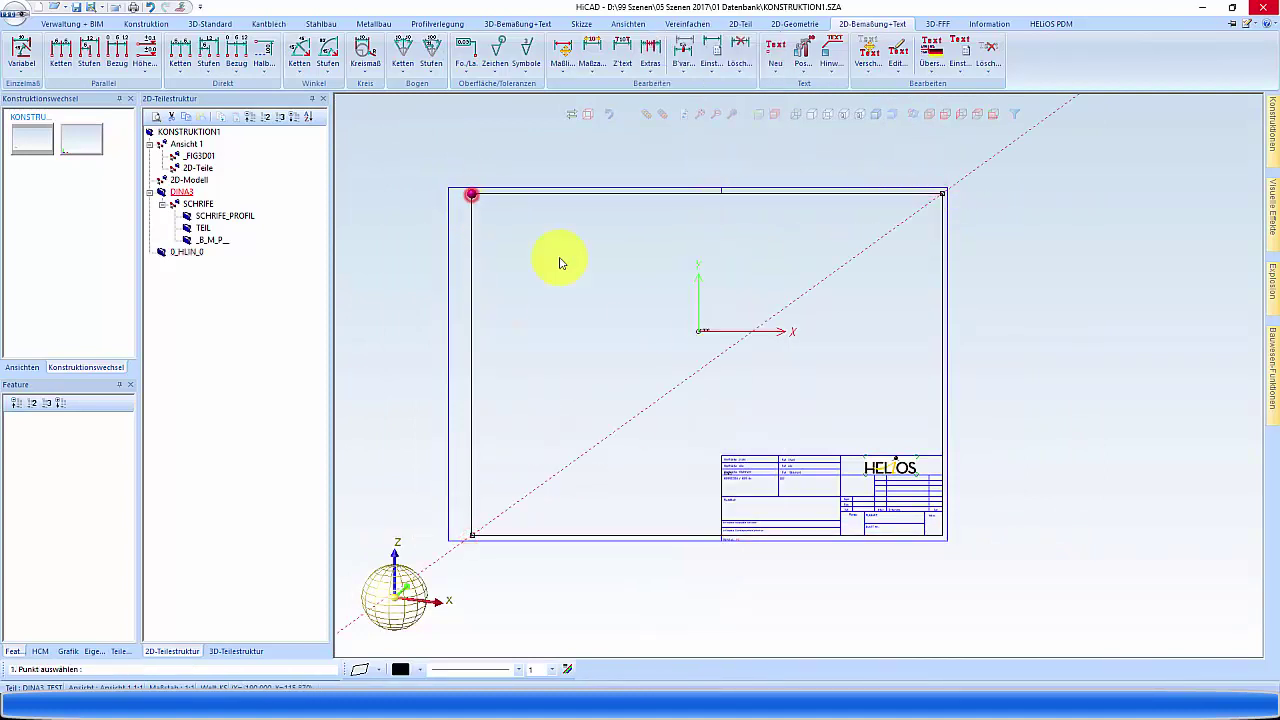
{"action": "left_click", "coordinate": [942, 535]}
{"action": "scroll", "coordinate": [686, 300], "scroll_direction": "up", "scroll_amount": 2}
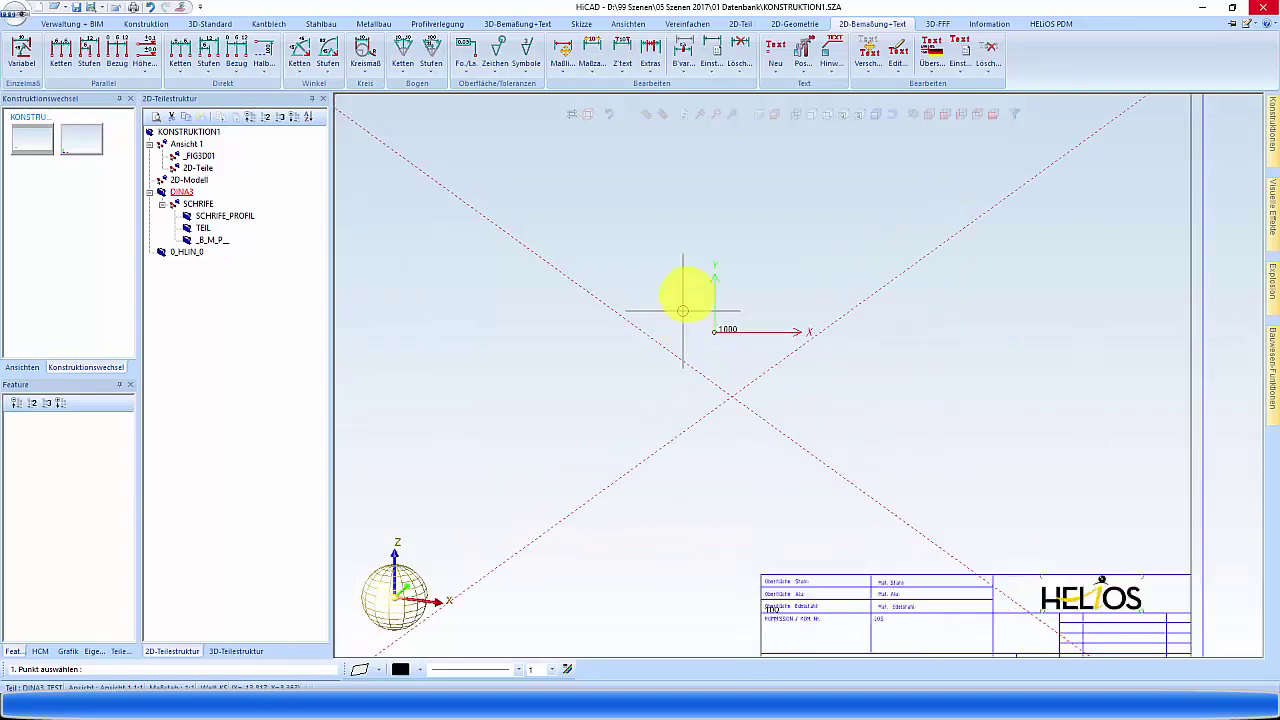
{"action": "scroll", "coordinate": [786, 405], "scroll_direction": "down", "scroll_amount": 2}
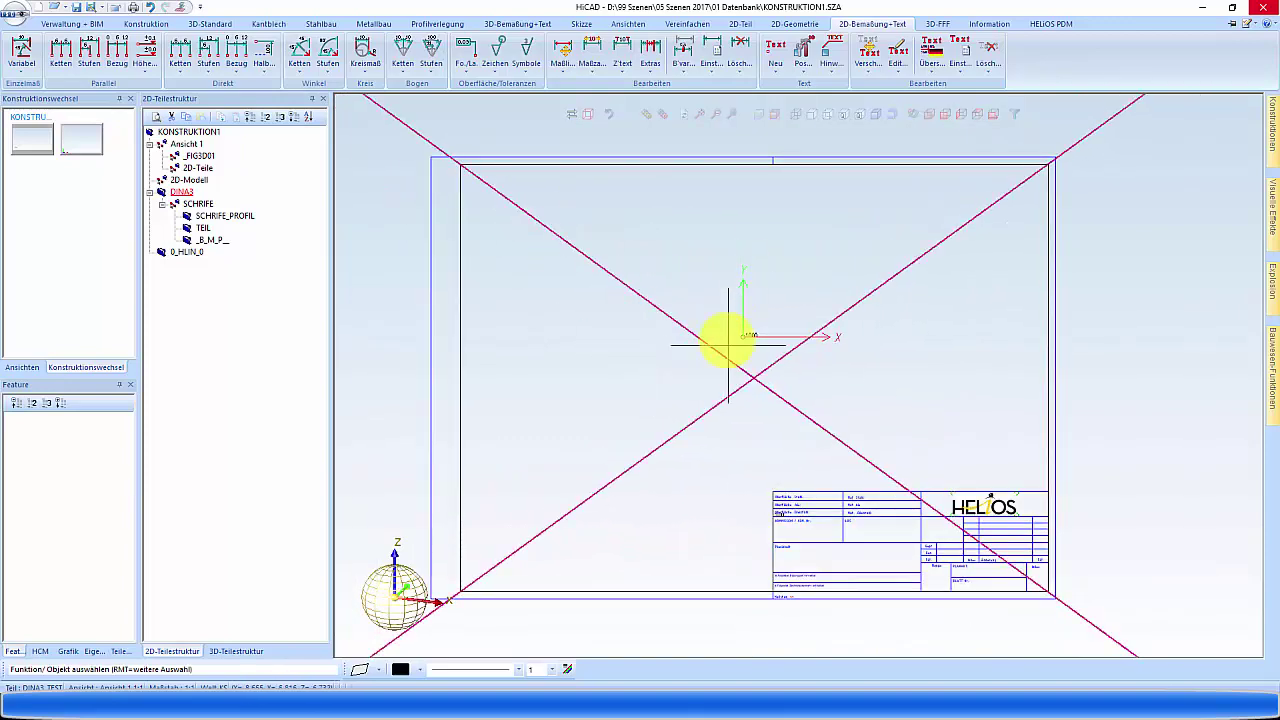
{"action": "scroll", "coordinate": [710, 335], "scroll_direction": "up", "scroll_amount": 2}
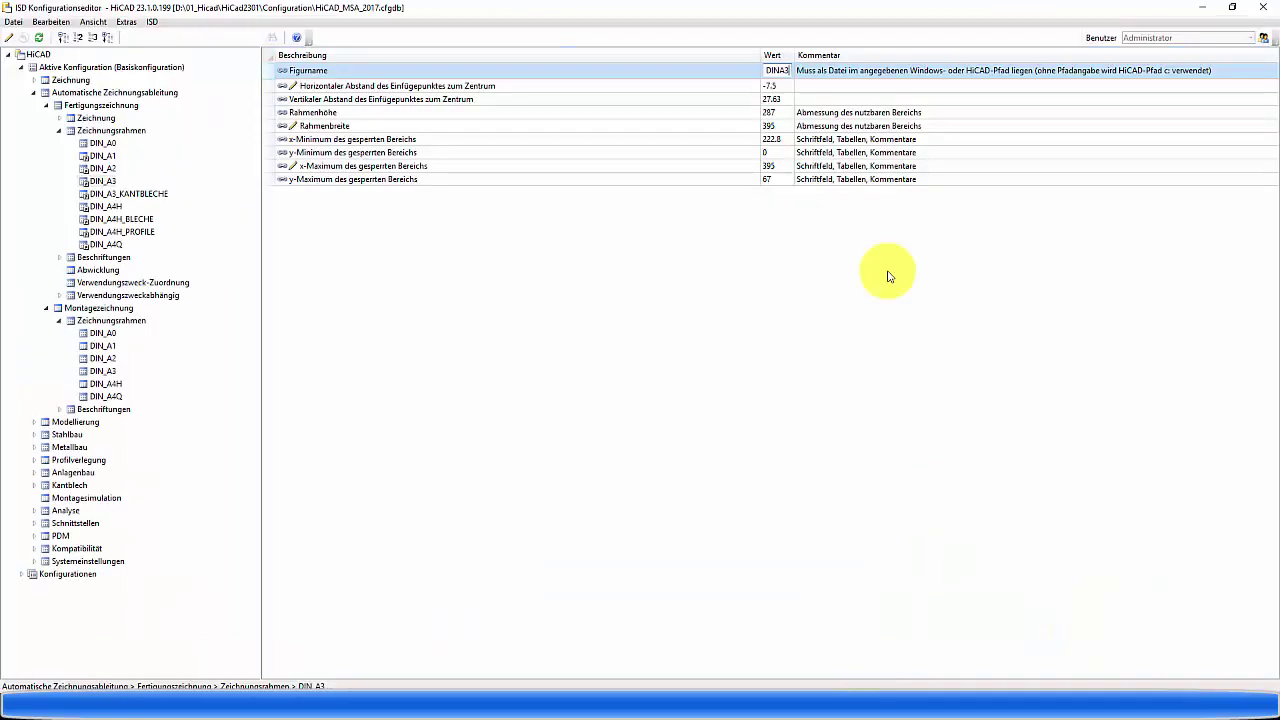
{"action": "left_click", "coordinate": [786, 84]}
{"action": "left_click", "coordinate": [782, 69]}
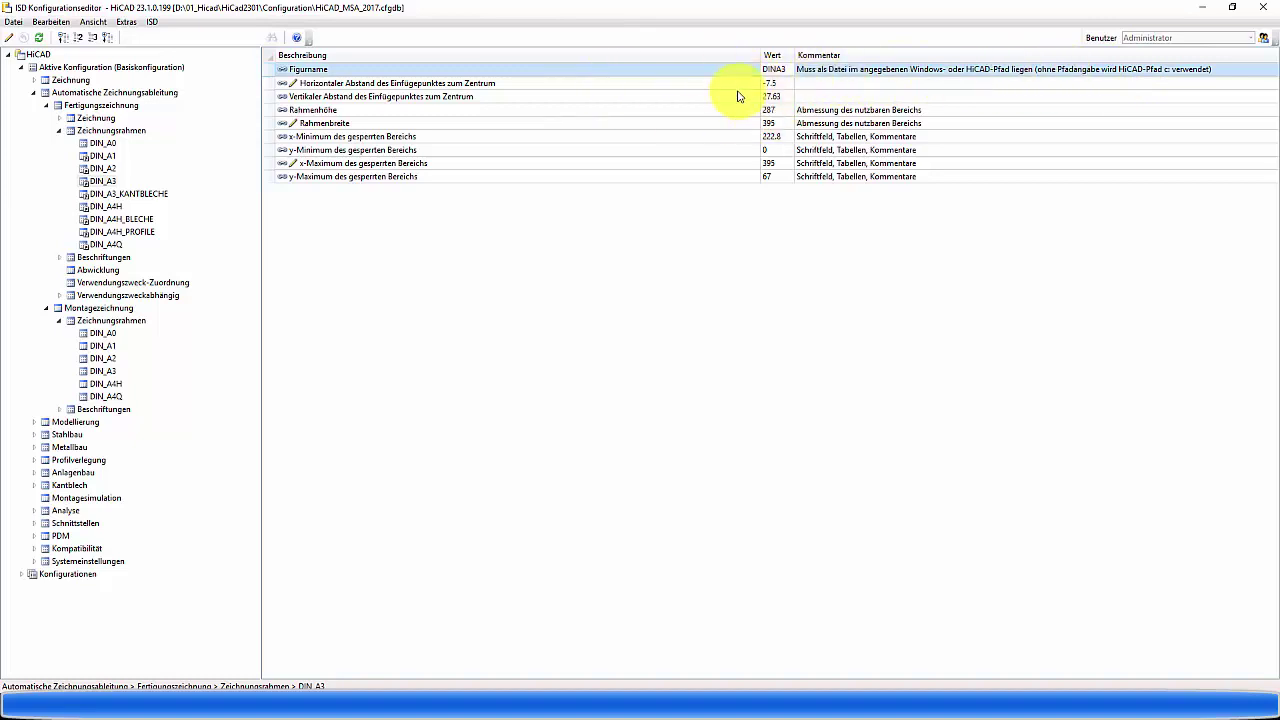
{"action": "left_click", "coordinate": [455, 82]}
{"action": "left_click", "coordinate": [785, 84]}
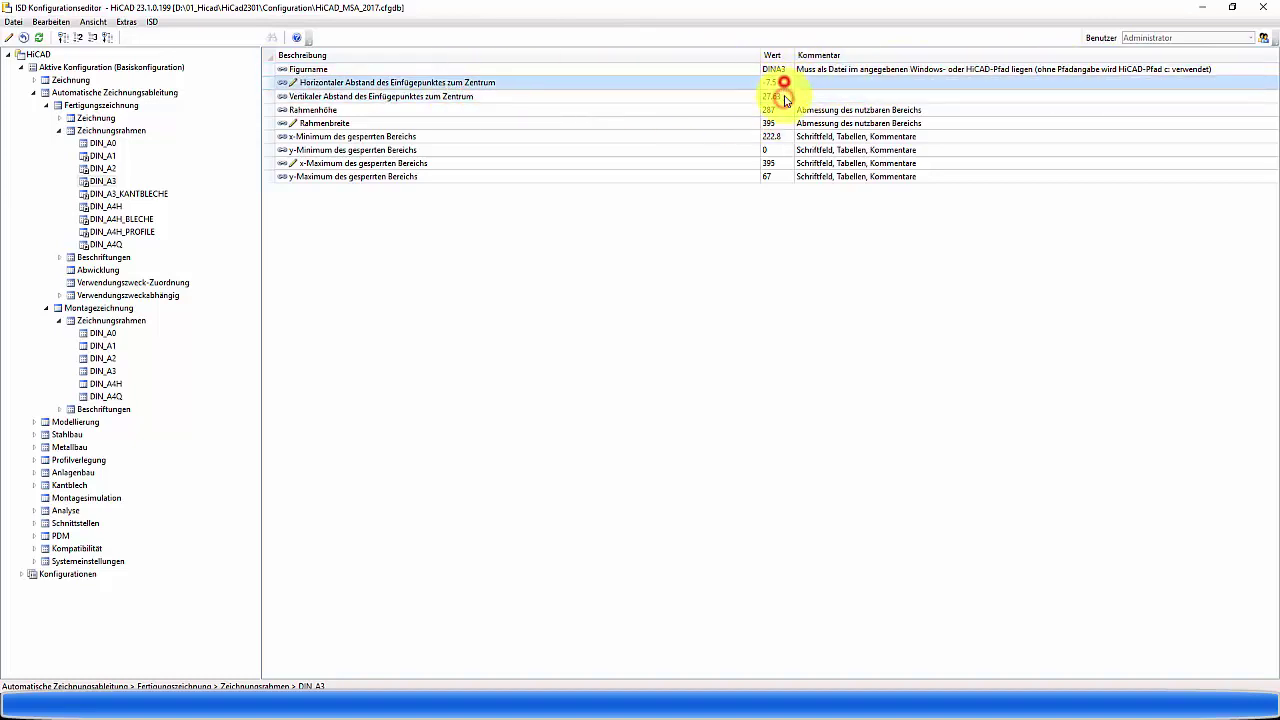
{"action": "left_click", "coordinate": [780, 96]}
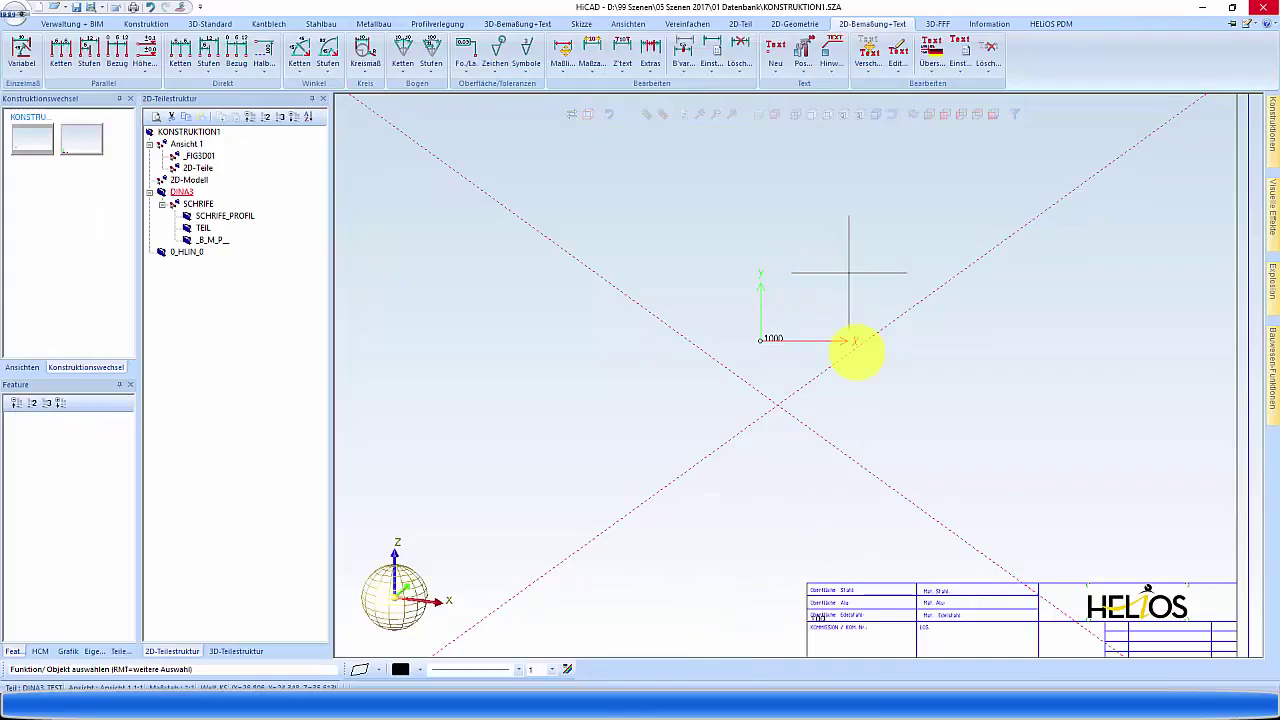
Dimension the horizontal and vertical offsets (7.5, 27.6) from origin to diagonal intersection.
{"action": "scroll", "coordinate": [834, 452], "scroll_direction": "up", "scroll_amount": 2}
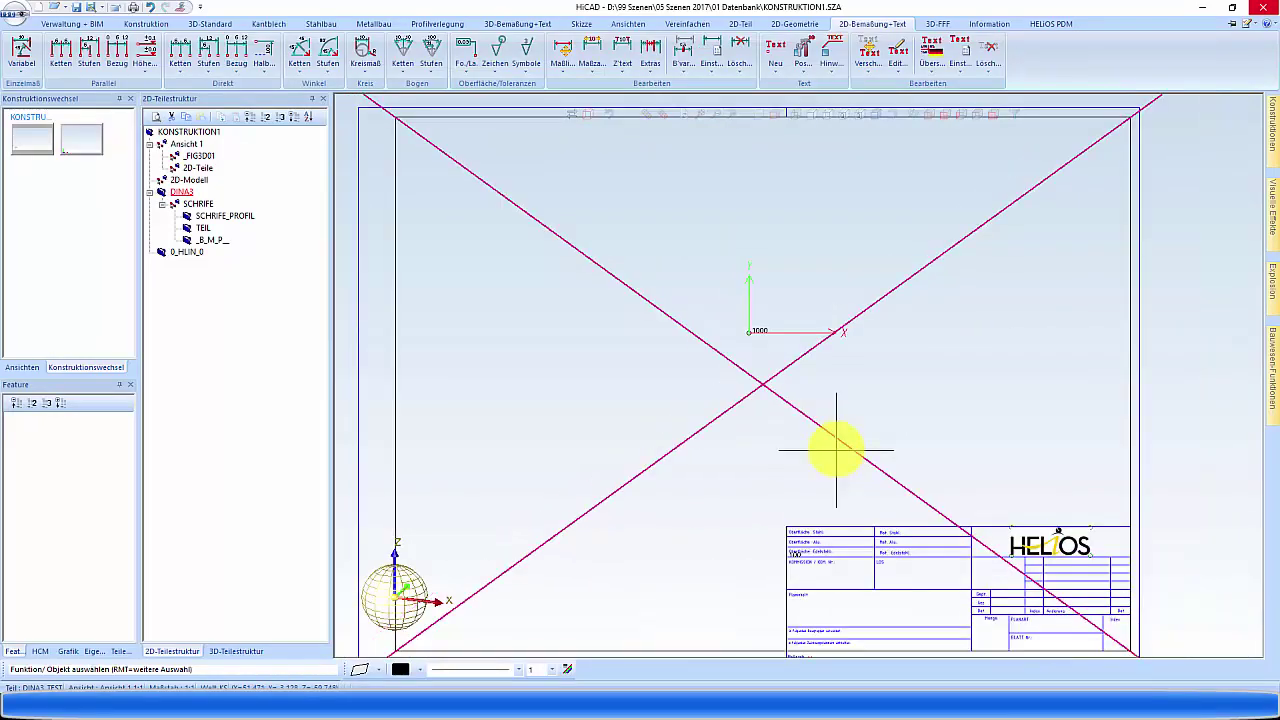
{"action": "left_click", "coordinate": [28, 55]}
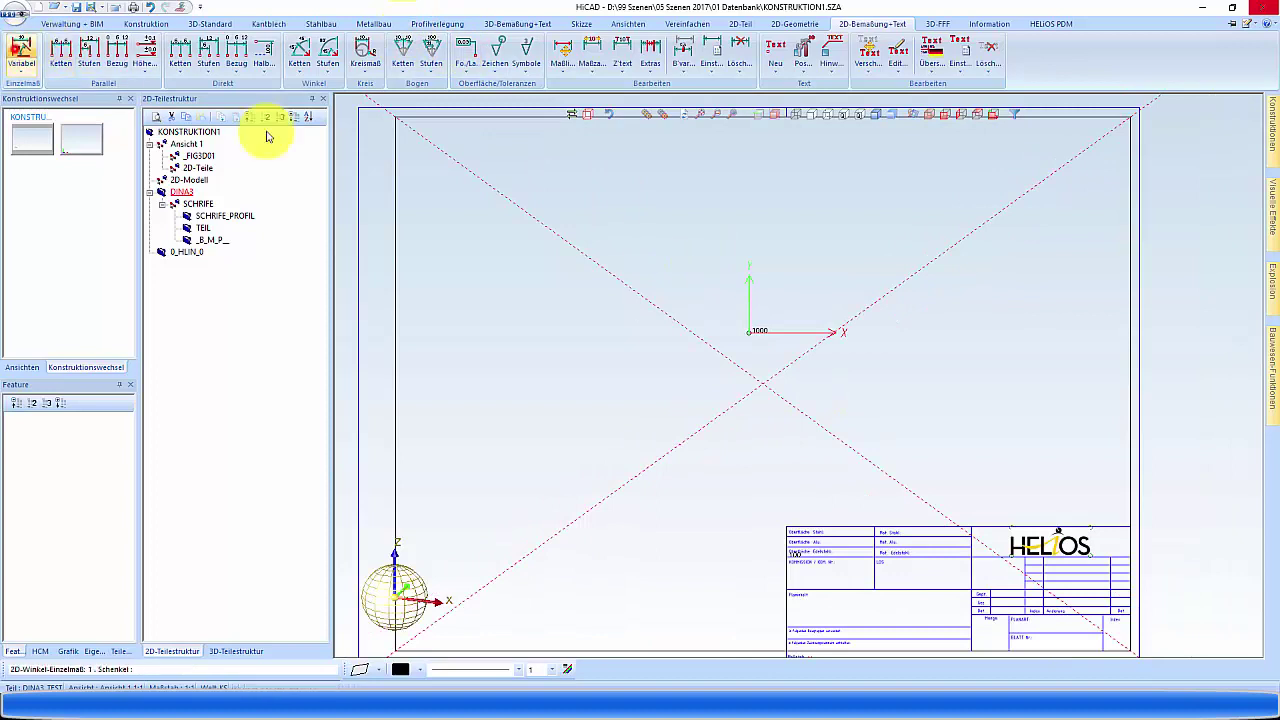
{"action": "left_click", "coordinate": [745, 331]}
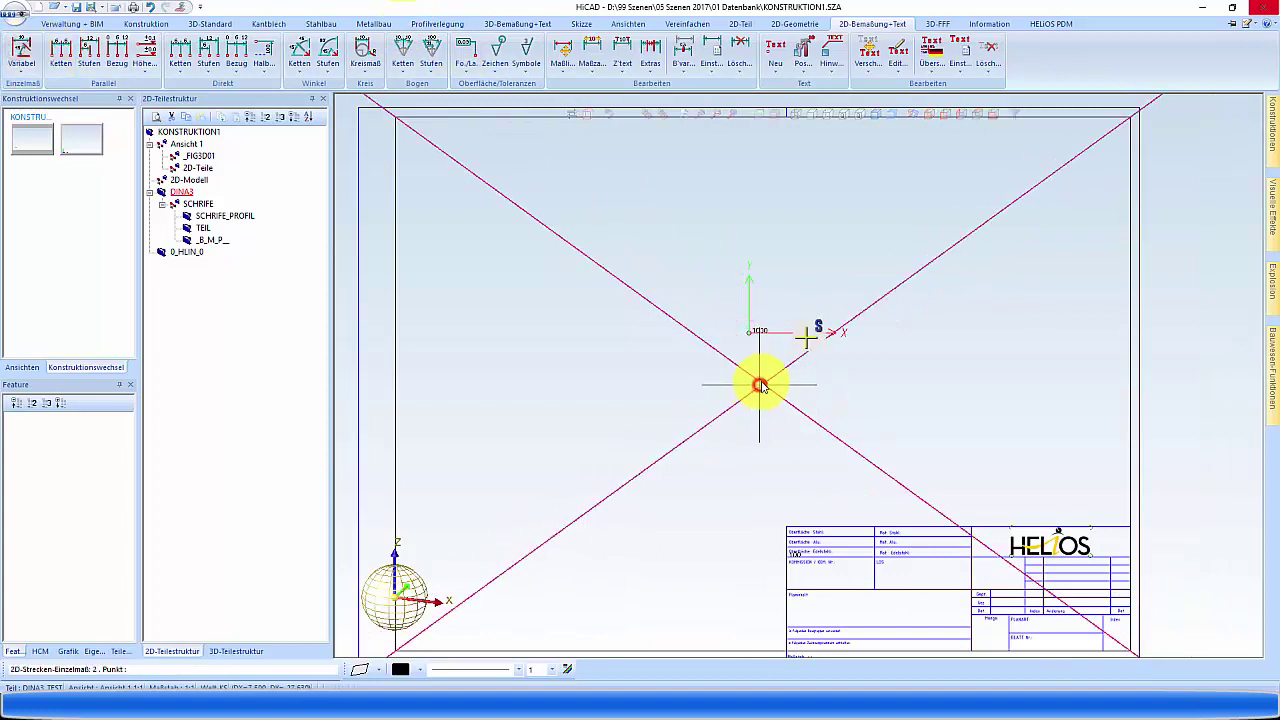
{"action": "left_click", "coordinate": [760, 386]}
{"action": "scroll", "coordinate": [757, 314], "scroll_direction": "up", "scroll_amount": 2}
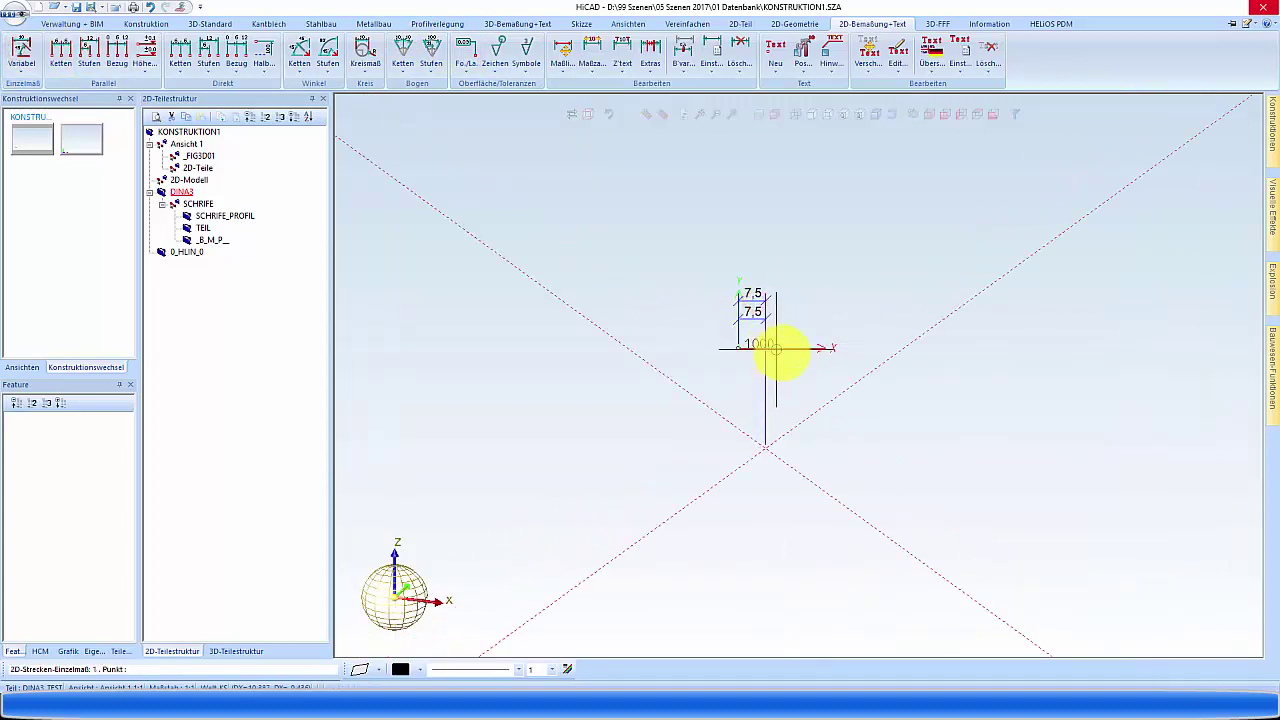
{"action": "left_click", "coordinate": [766, 447]}
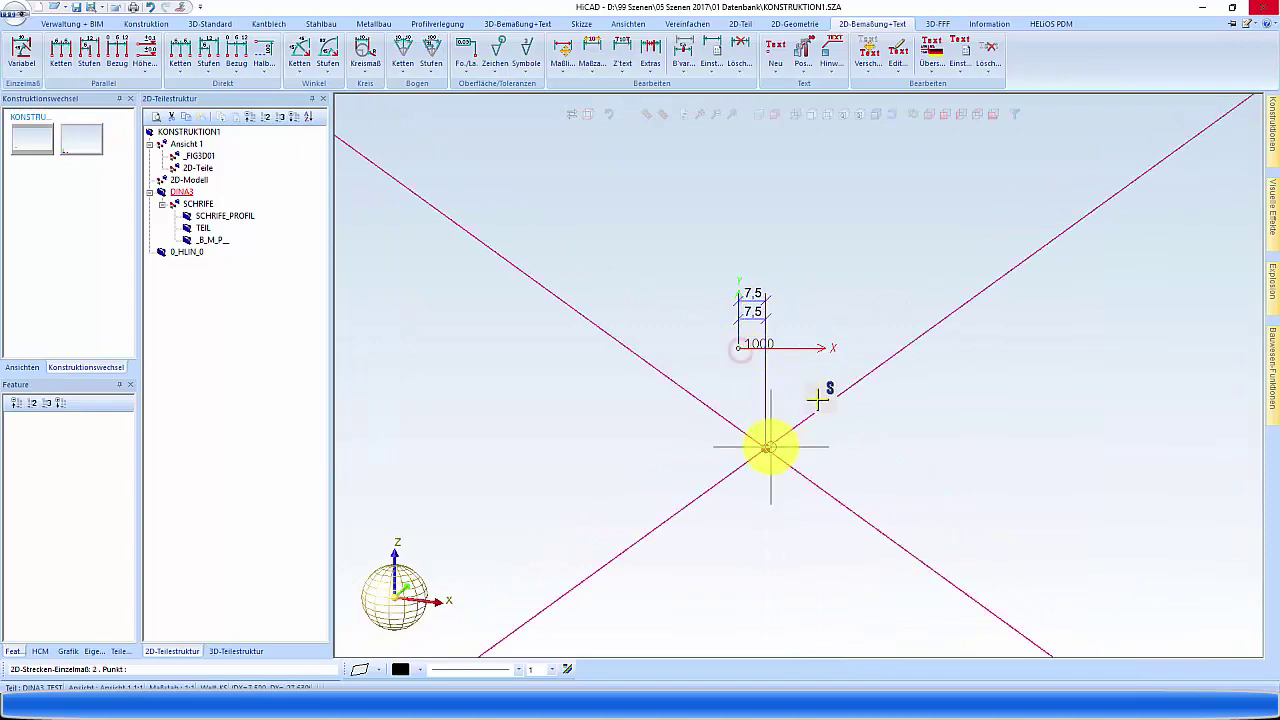
{"action": "left_click", "coordinate": [850, 451]}
{"action": "key", "text": "Escape"}
{"action": "scroll", "coordinate": [890, 410], "scroll_direction": "down", "scroll_amount": 2}
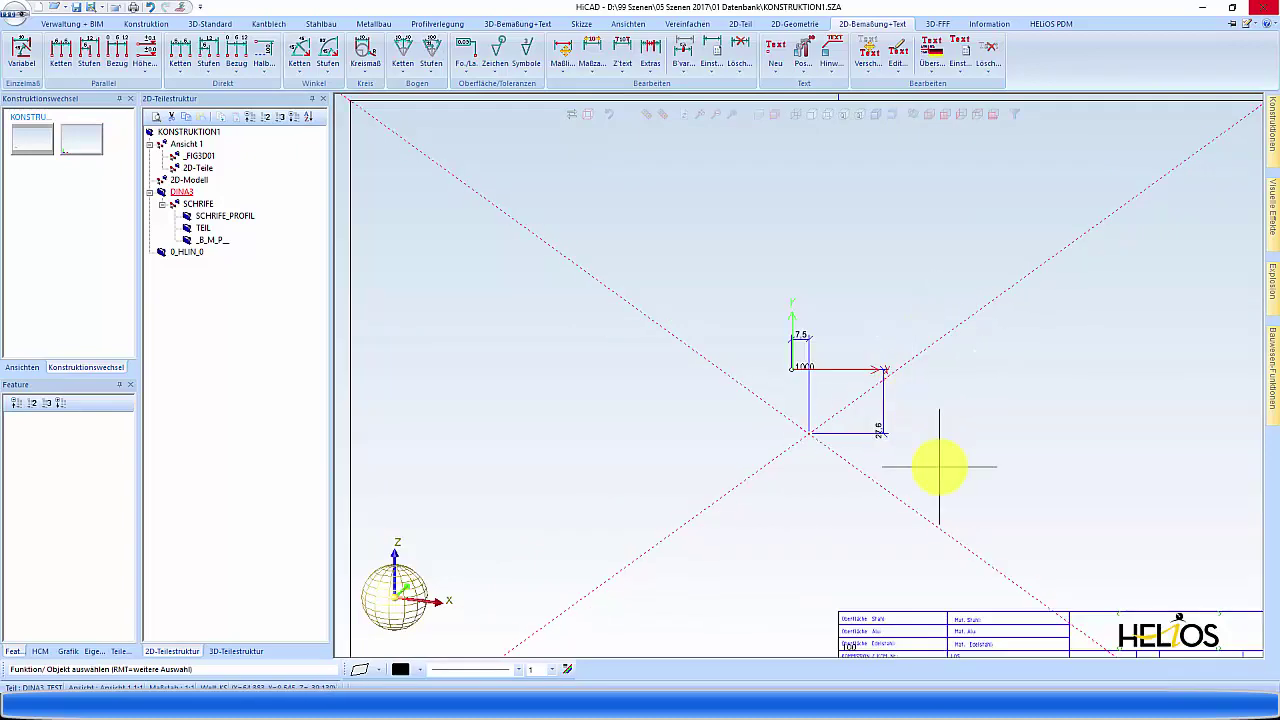
{"action": "scroll", "coordinate": [586, 194], "scroll_direction": "down", "scroll_amount": 2}
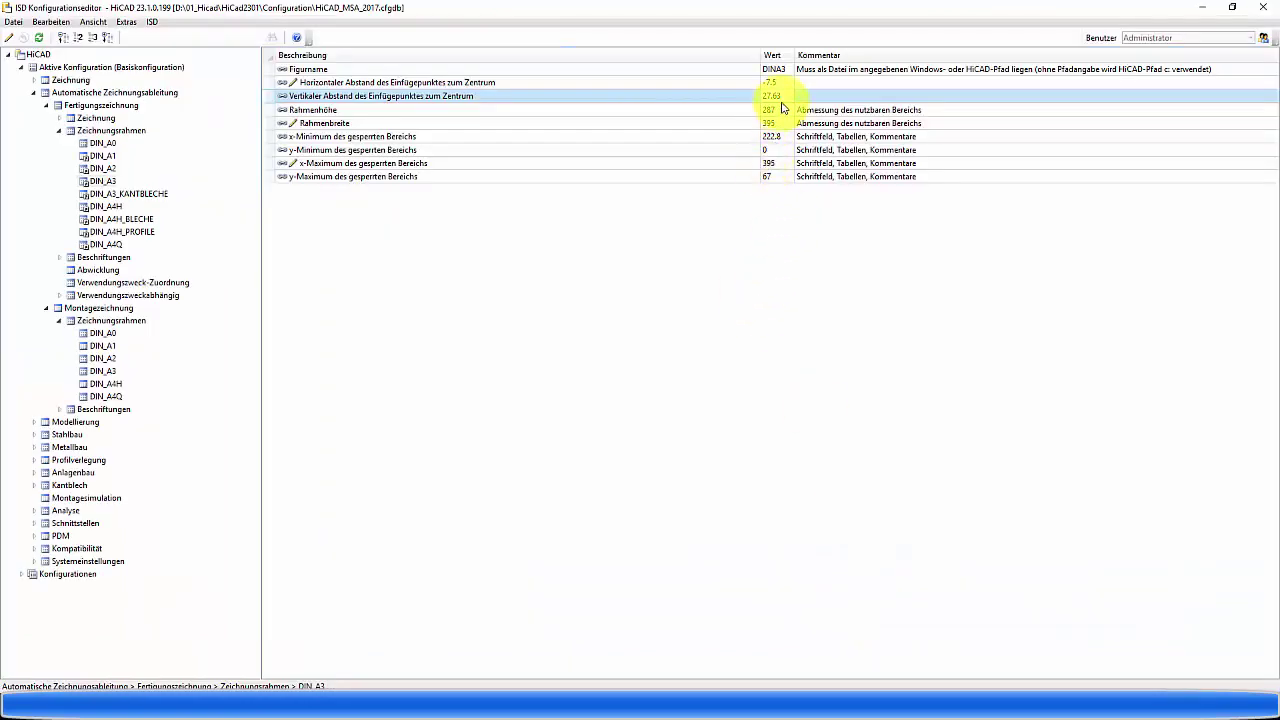
{"action": "left_click", "coordinate": [781, 95]}
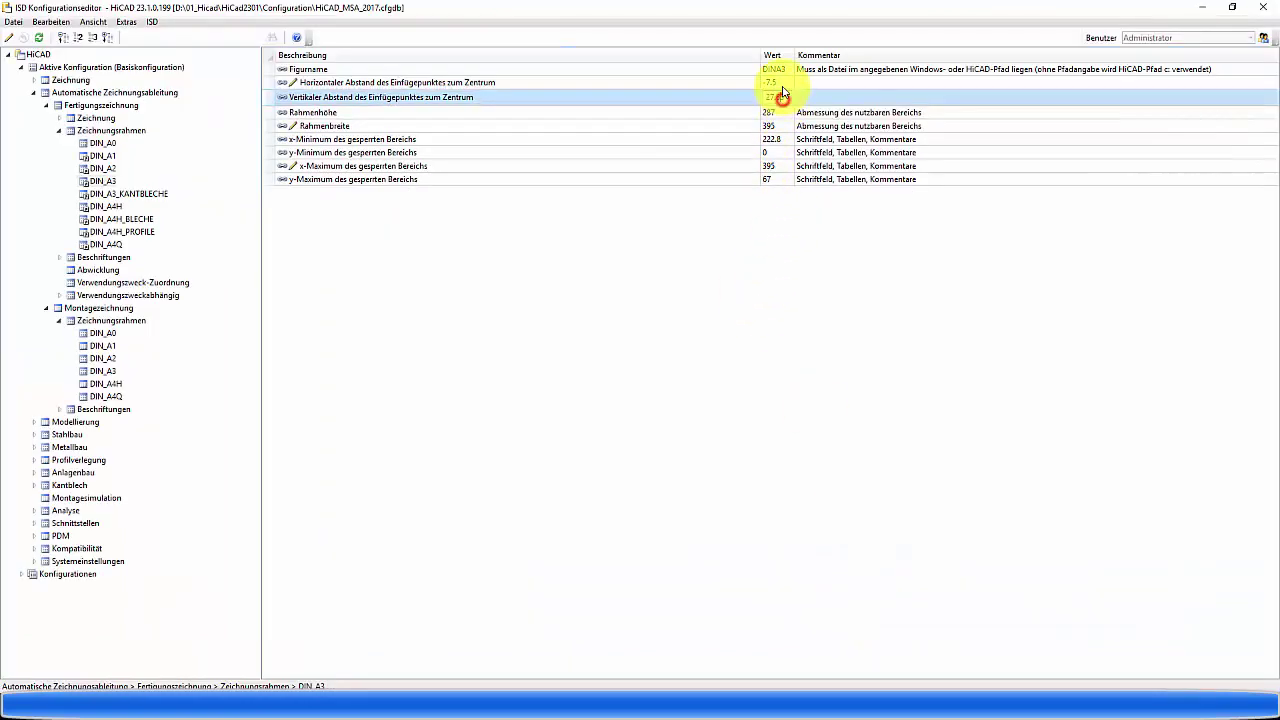
{"action": "left_click", "coordinate": [781, 83]}
{"action": "left_click", "coordinate": [781, 96]}
{"action": "left_click", "coordinate": [781, 83]}
{"action": "left_click", "coordinate": [781, 96]}
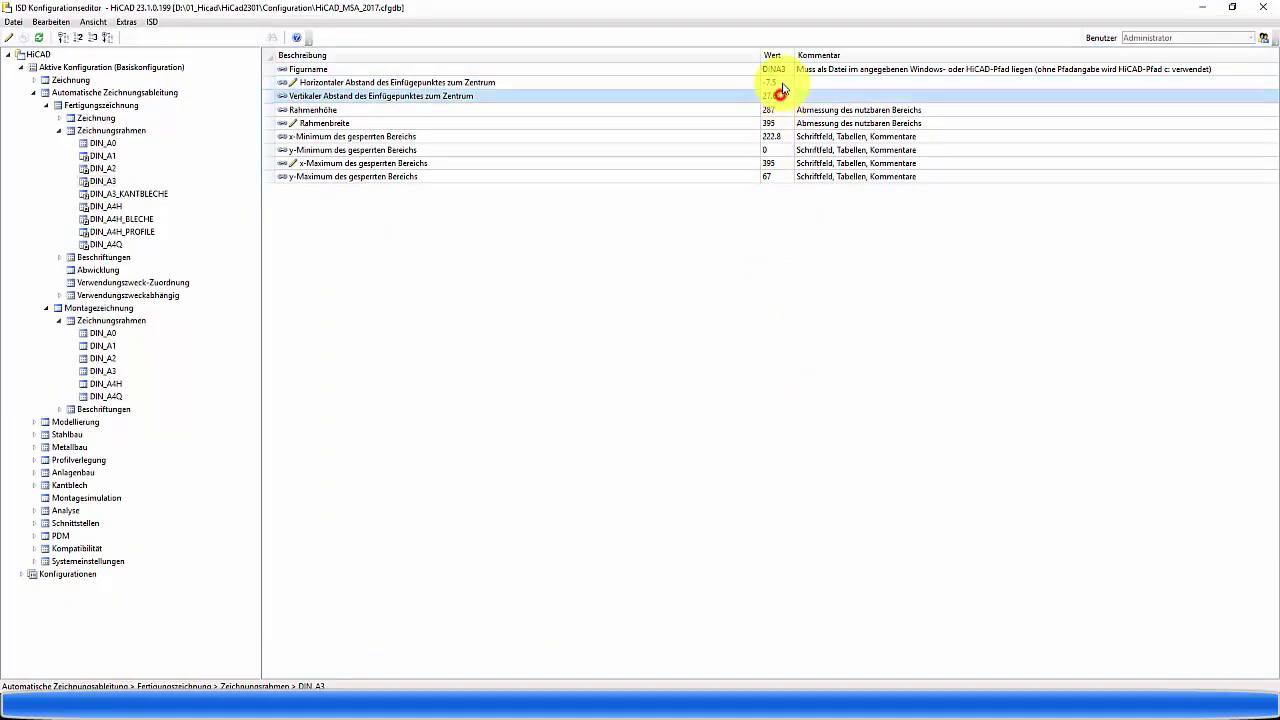
{"action": "left_click", "coordinate": [781, 83]}
{"action": "left_click", "coordinate": [781, 96]}
{"action": "left_click", "coordinate": [784, 83]}
{"action": "left_click", "coordinate": [785, 96]}
{"action": "left_click", "coordinate": [787, 85]}
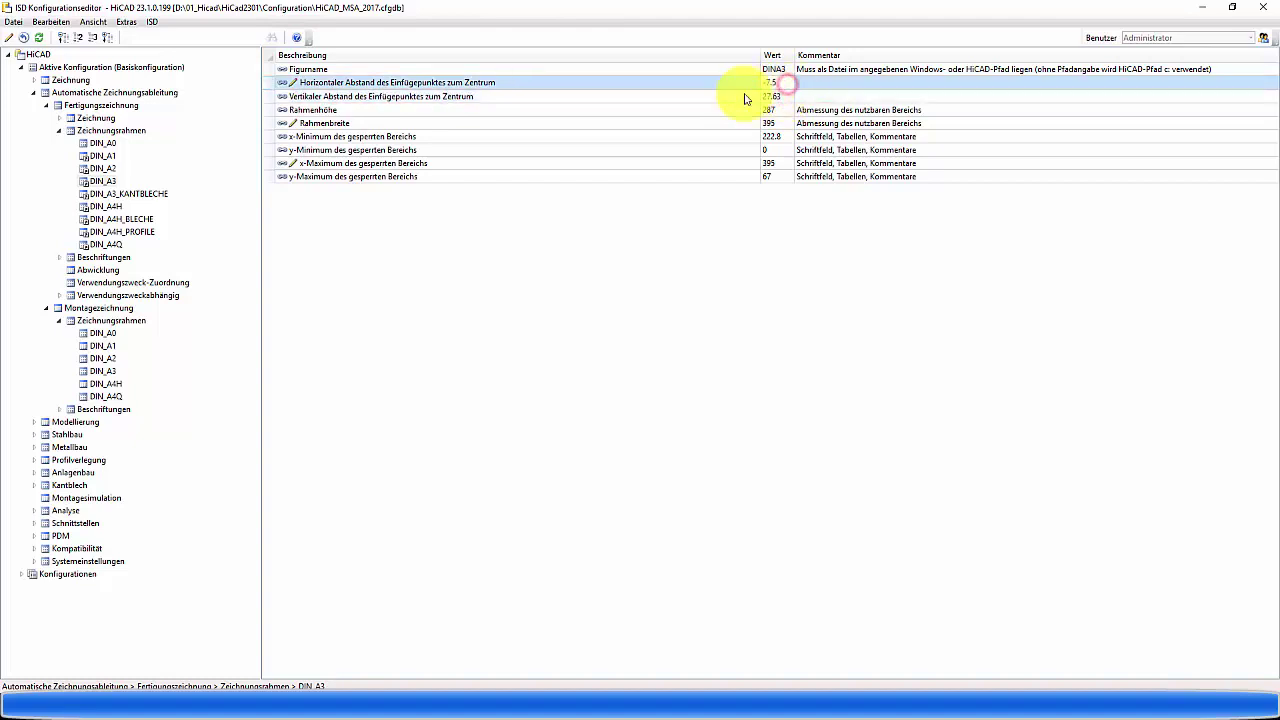
{"action": "left_click", "coordinate": [392, 109]}
{"action": "left_click", "coordinate": [373, 122]}
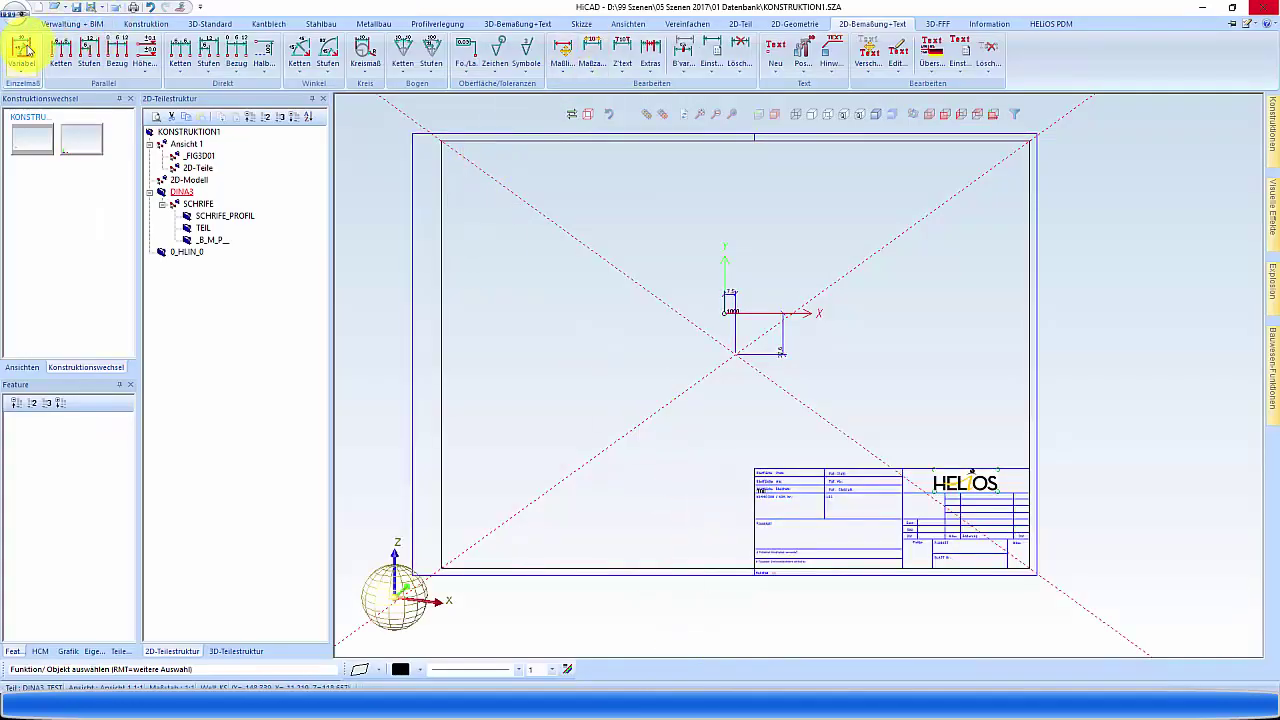
Dimension the frame's left edge from top-left to bottom-left corner (287).
{"action": "left_click", "coordinate": [22, 50]}
{"action": "left_click", "coordinate": [487, 570]}
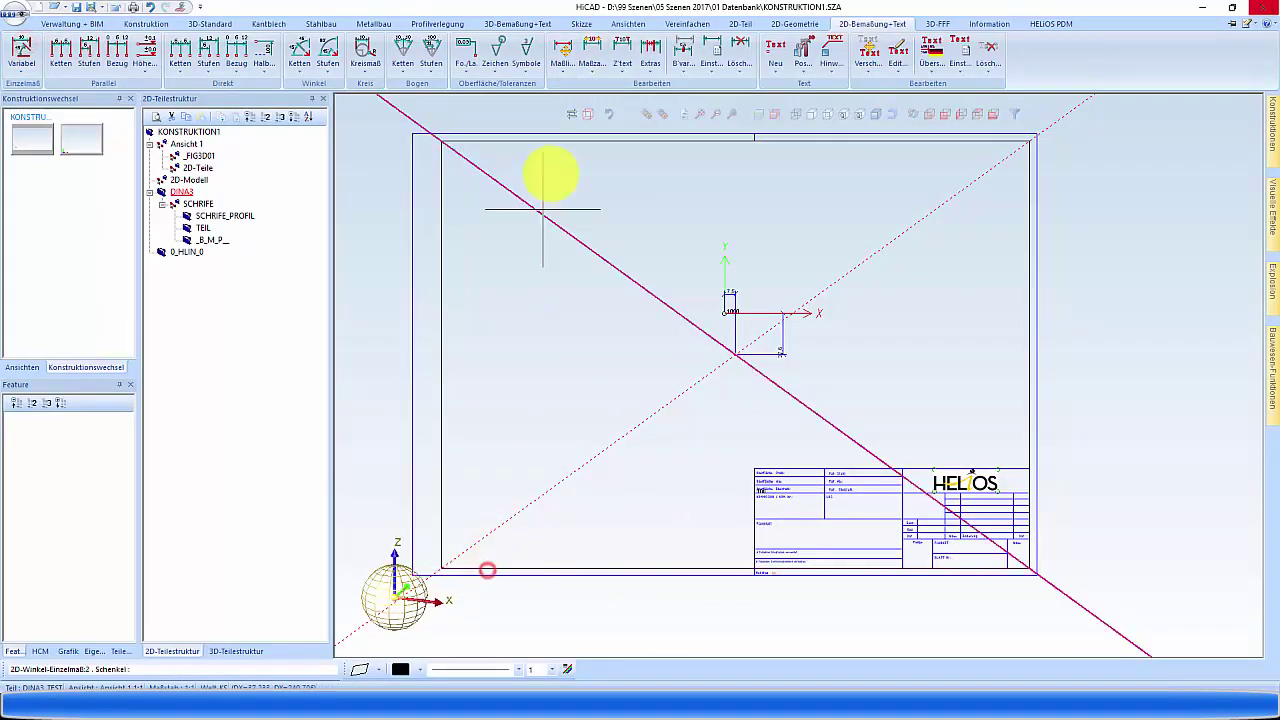
{"action": "left_click", "coordinate": [8, 40]}
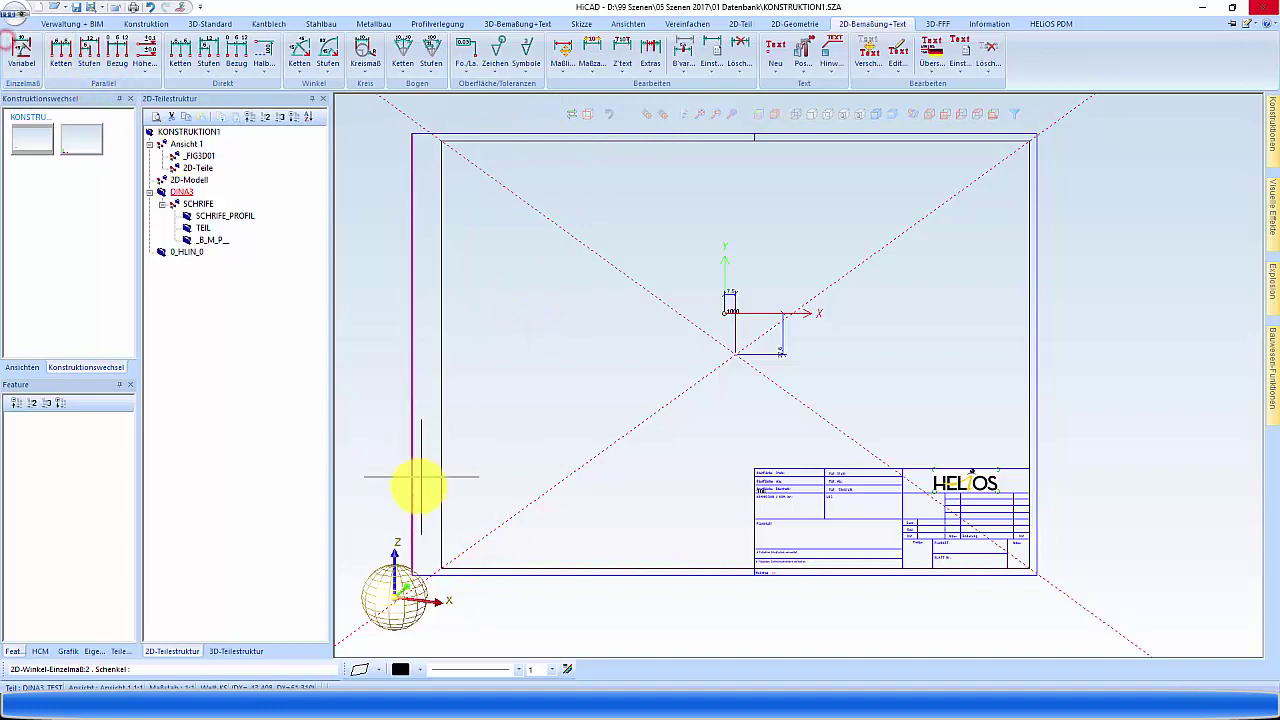
{"action": "left_click", "coordinate": [22, 50]}
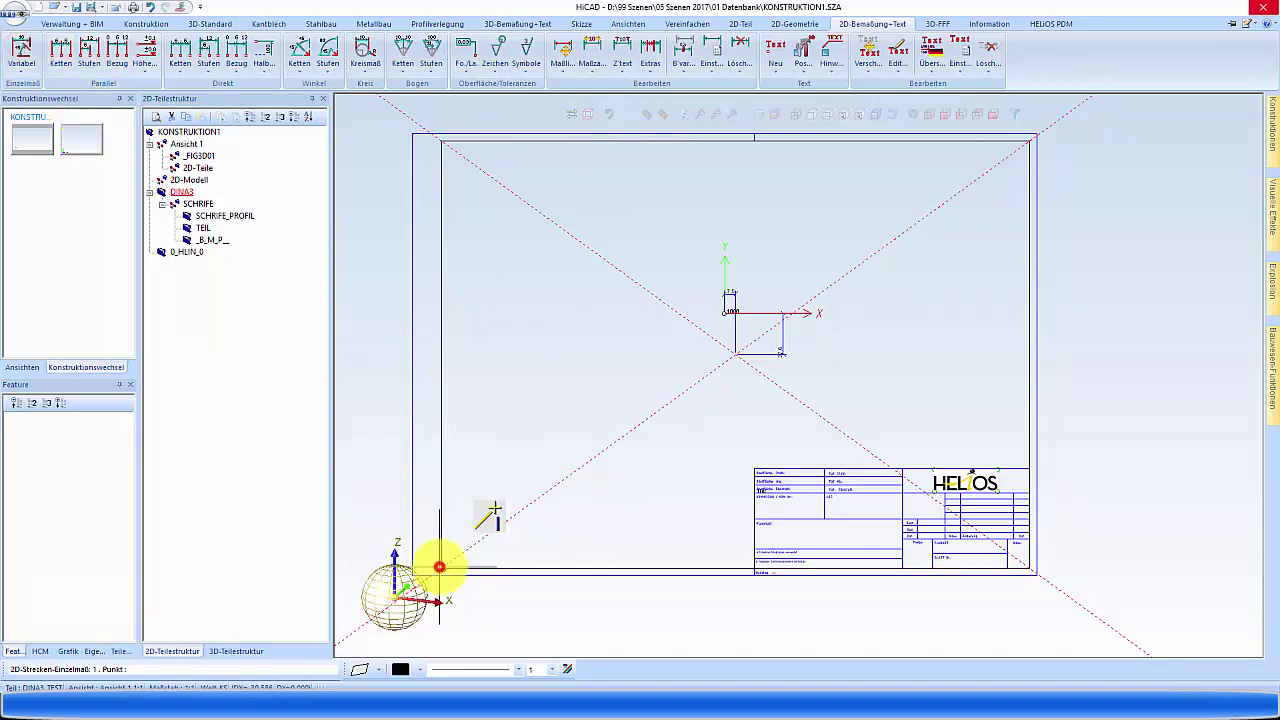
{"action": "left_click", "coordinate": [441, 145]}
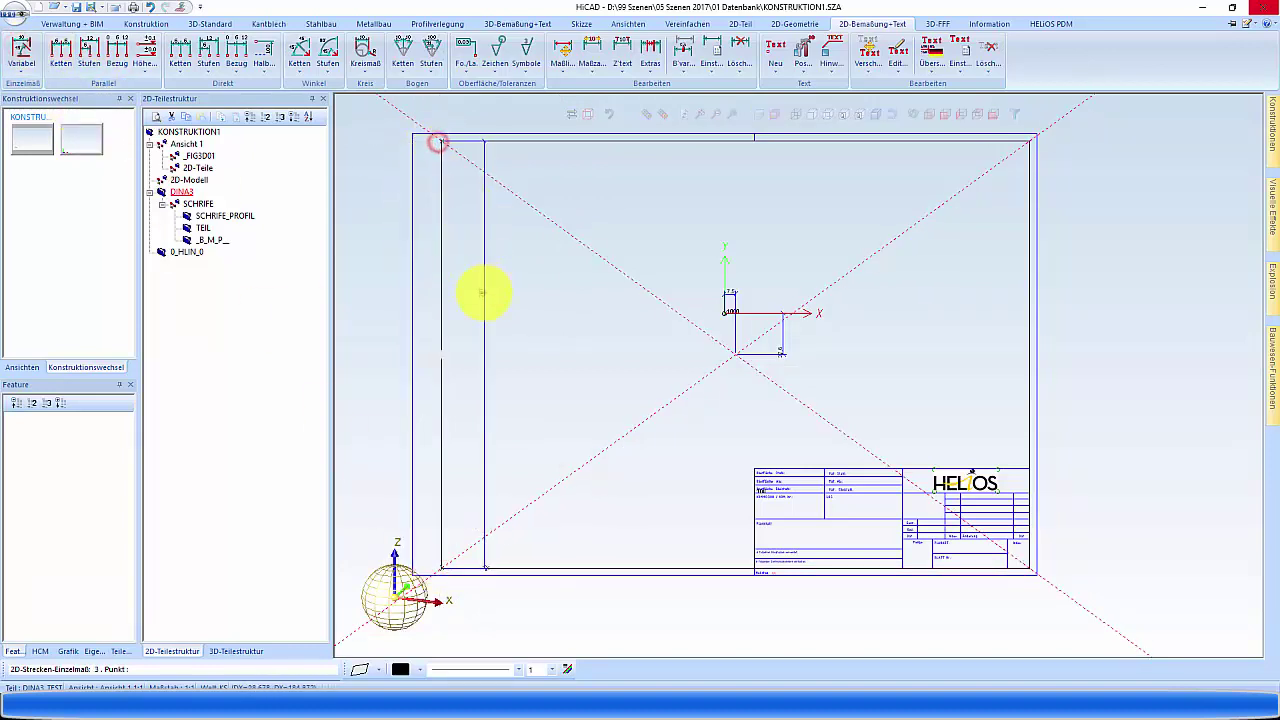
{"action": "scroll", "coordinate": [483, 292], "scroll_direction": "up", "scroll_amount": 3}
{"action": "scroll", "coordinate": [475, 450], "scroll_direction": "down", "scroll_amount": 2}
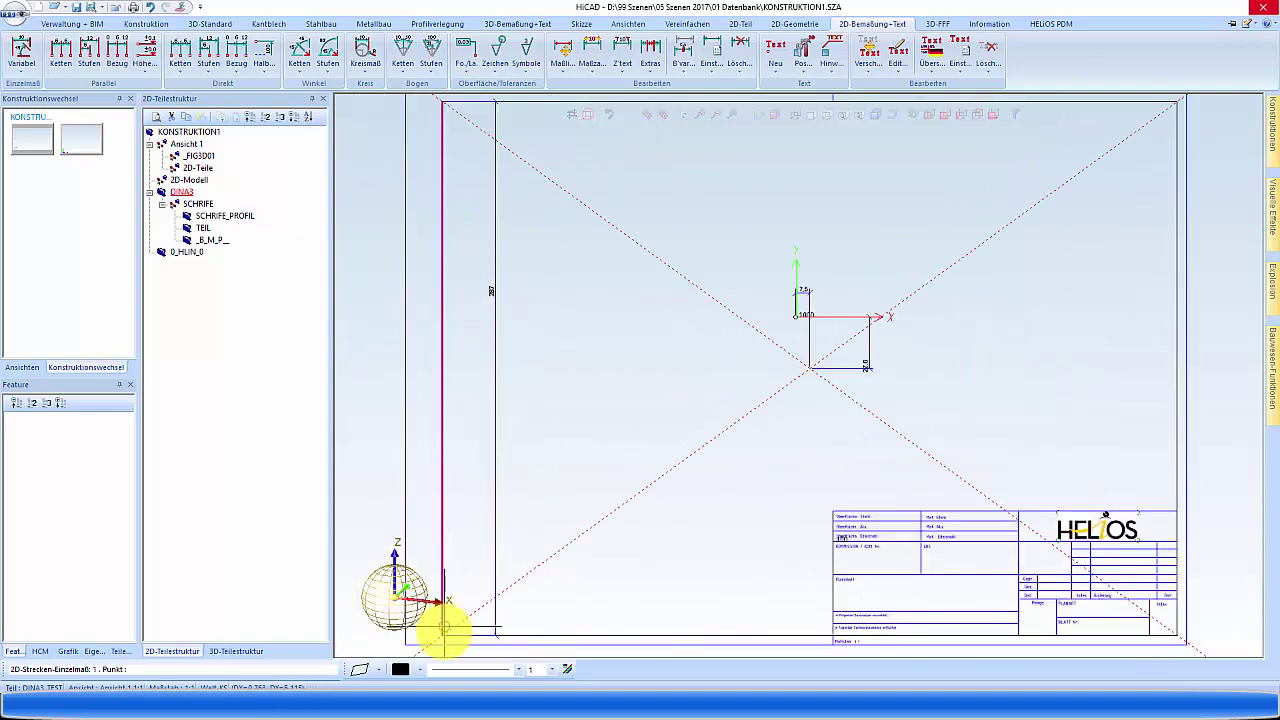
{"action": "left_click", "coordinate": [443, 634]}
Add the horizontal 395 dimension from the left edge to the title-block corner.
{"action": "left_click", "coordinate": [1174, 515]}
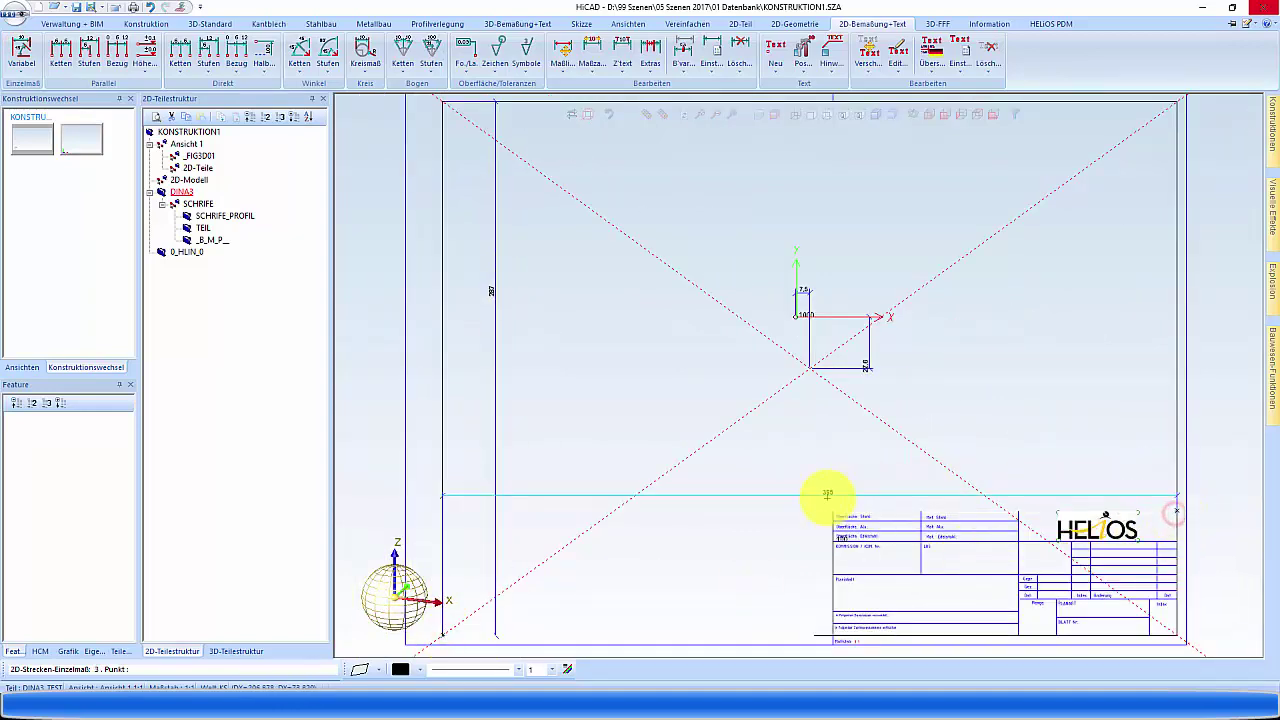
{"action": "left_click", "coordinate": [826, 494]}
{"action": "right_click", "coordinate": [810, 473]}
{"action": "scroll", "coordinate": [760, 465], "scroll_direction": "down", "scroll_amount": 2}
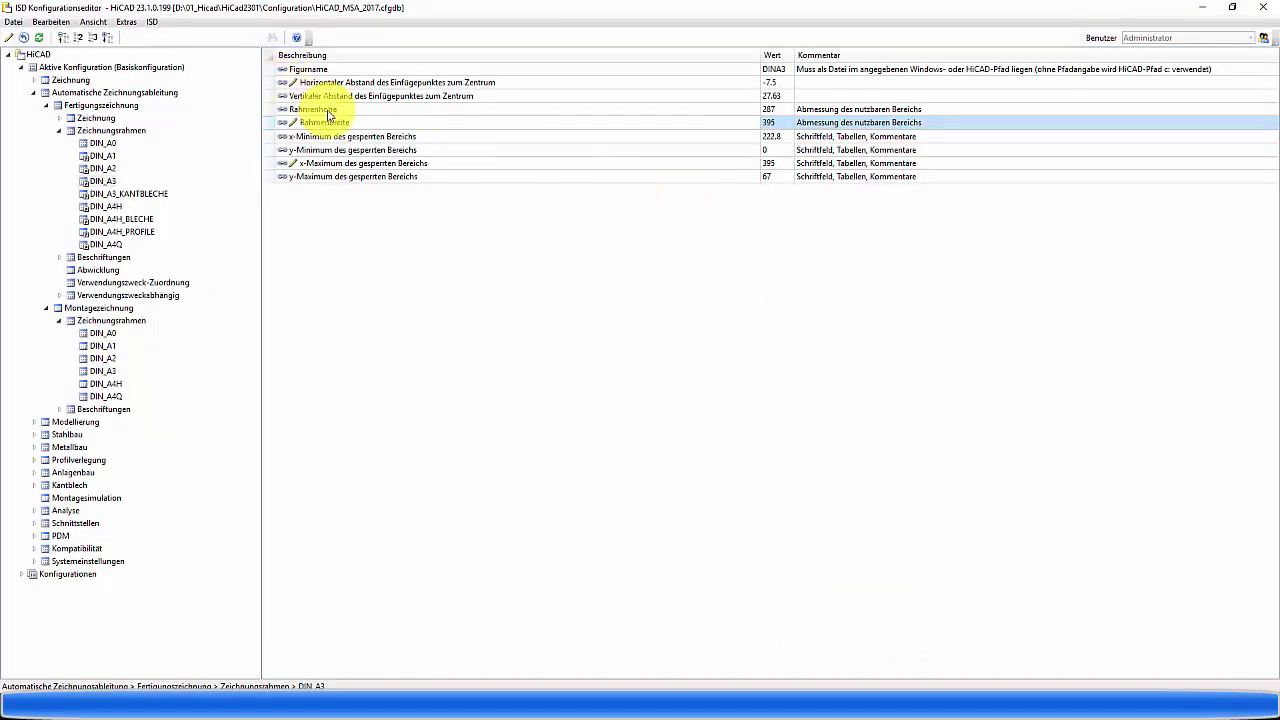
Compare the DIN_A3 frame width and locked-area limits, noting x-Minimum 222.8.
{"action": "left_click", "coordinate": [322, 120]}
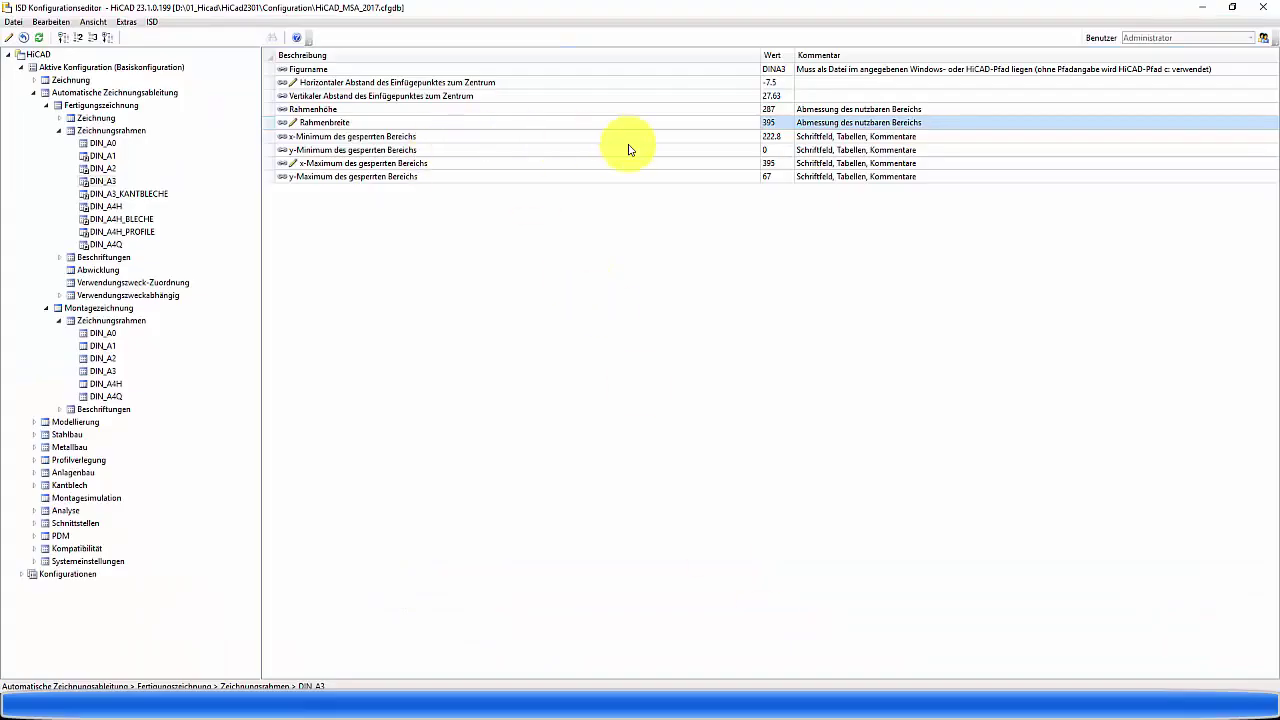
{"action": "left_click", "coordinate": [722, 137]}
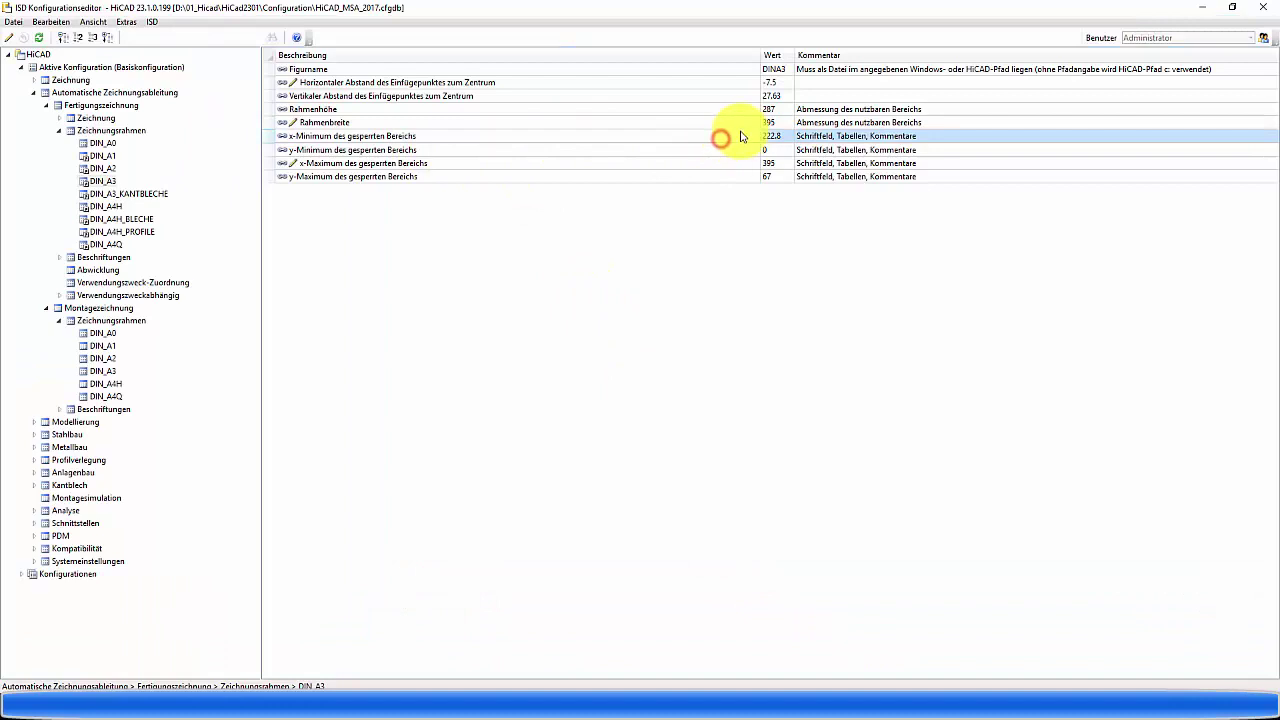
{"action": "left_click", "coordinate": [454, 138]}
{"action": "left_click", "coordinate": [461, 162]}
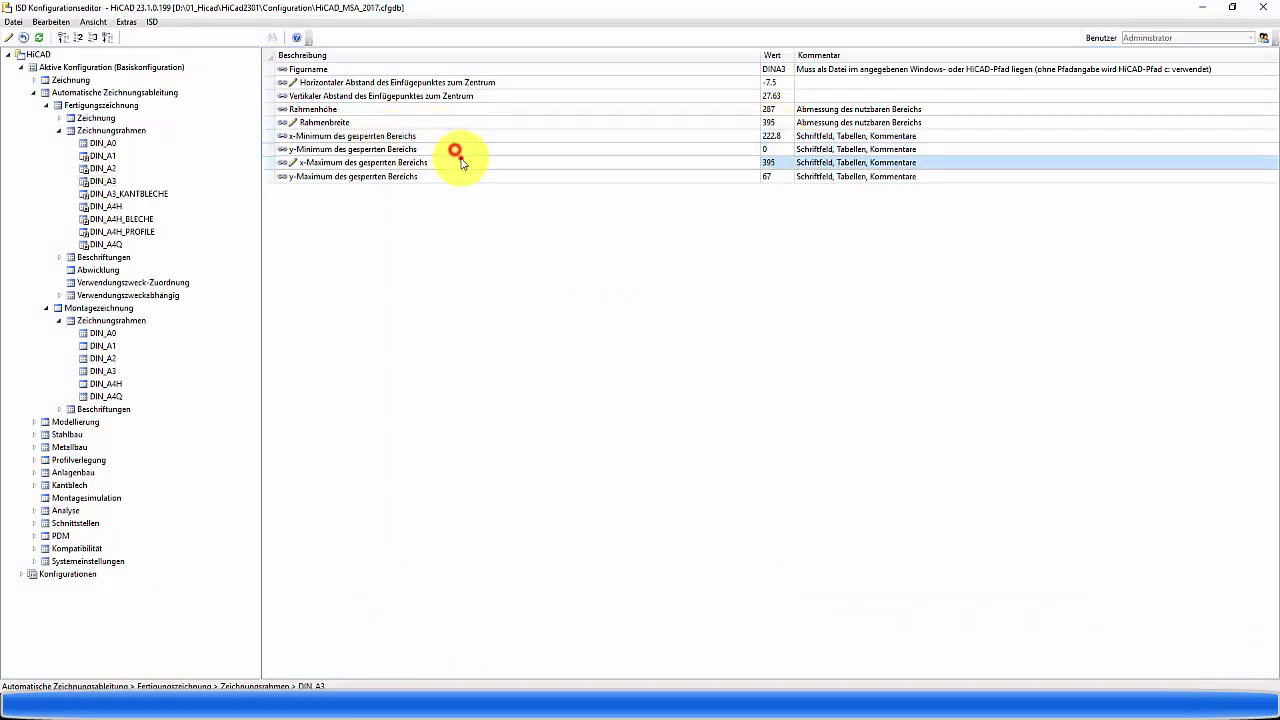
{"action": "left_click", "coordinate": [462, 177]}
{"action": "left_click", "coordinate": [368, 122]}
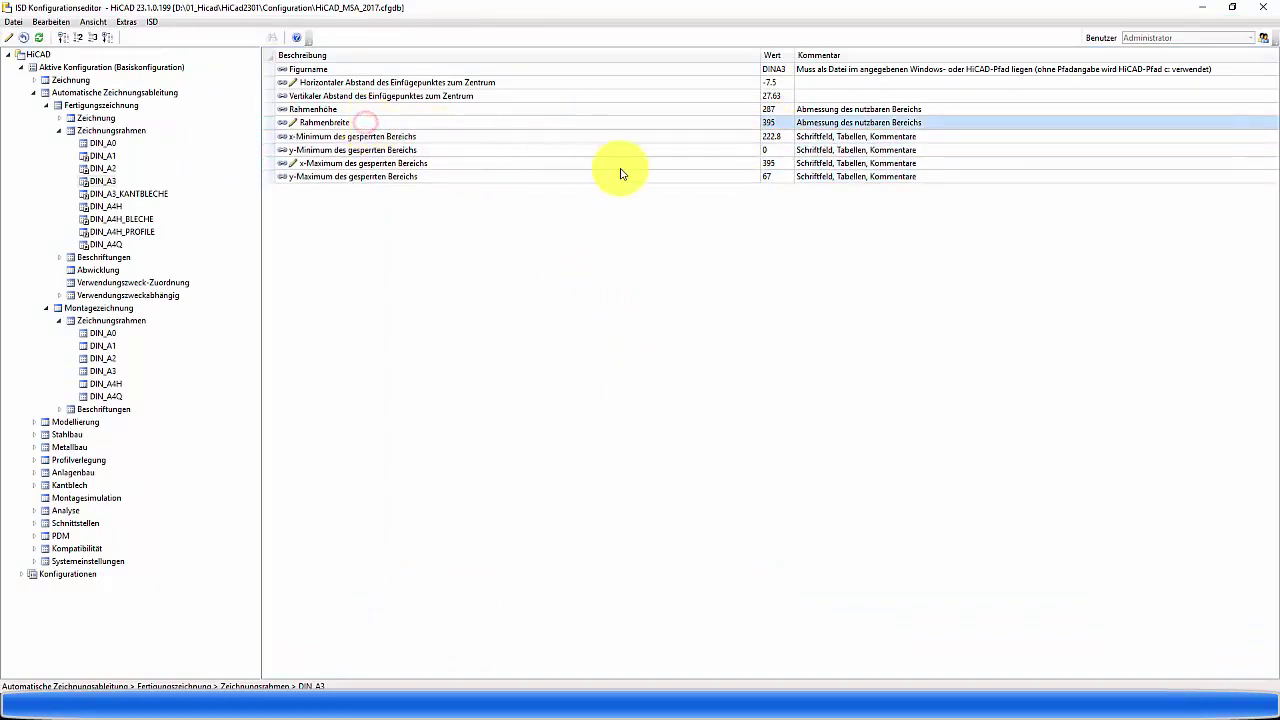
{"action": "left_click", "coordinate": [600, 137]}
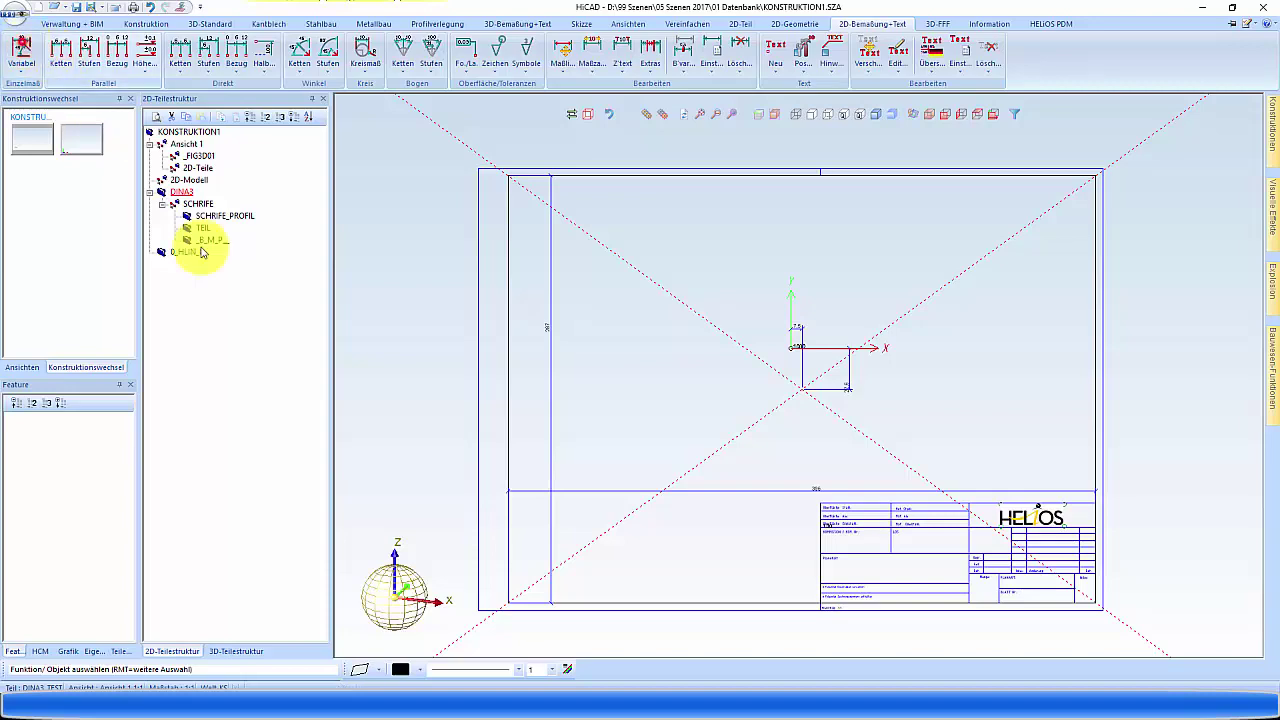
Dimension the frame's bottom edge from the left corner to the title block, measuring 211,2.
{"action": "left_click", "coordinate": [509, 601]}
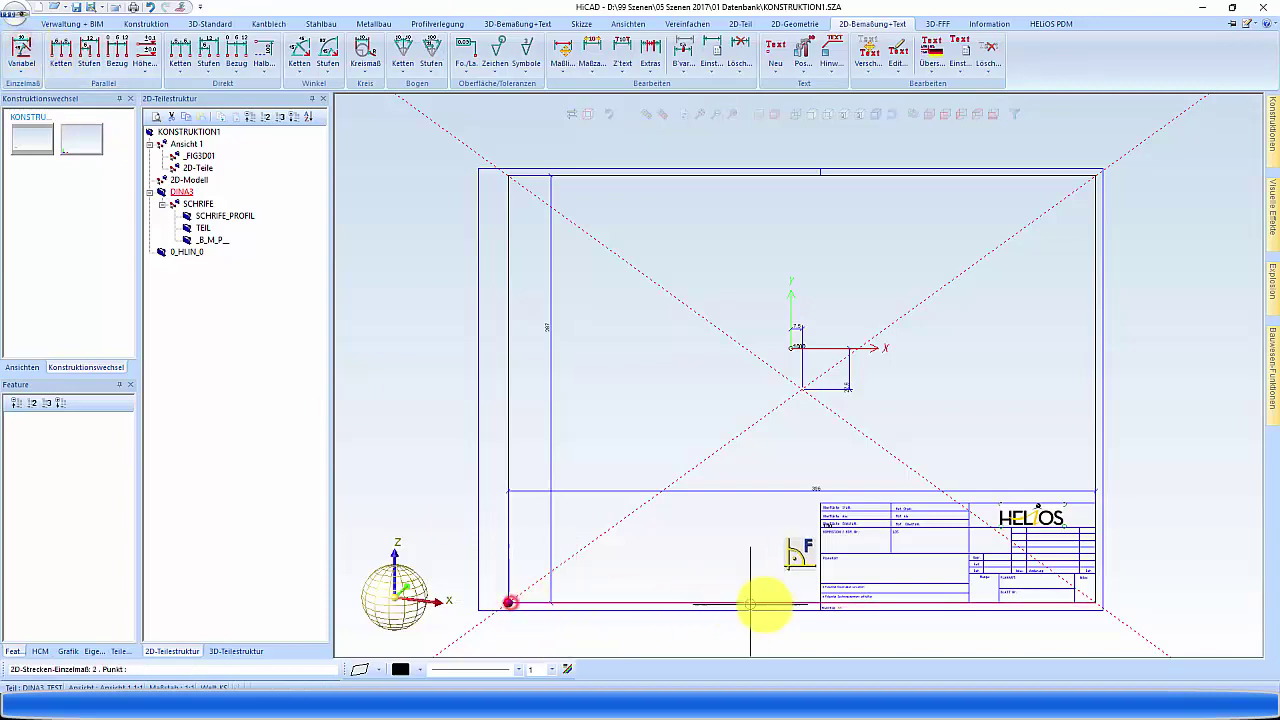
{"action": "left_click", "coordinate": [823, 601]}
{"action": "scroll", "coordinate": [740, 590], "scroll_direction": "up", "scroll_amount": 1}
{"action": "scroll", "coordinate": [714, 586], "scroll_direction": "up", "scroll_amount": 1}
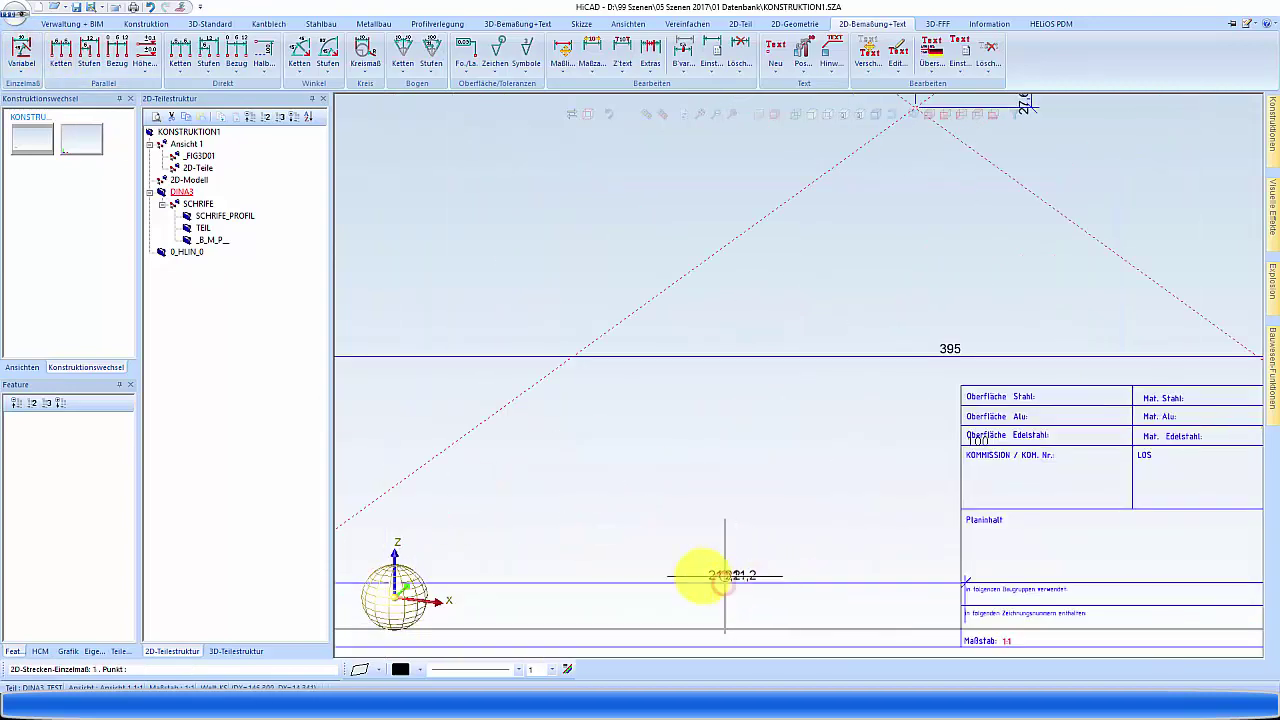
{"action": "scroll", "coordinate": [720, 585], "scroll_direction": "down", "scroll_amount": 2}
{"action": "scroll", "coordinate": [754, 603], "scroll_direction": "up", "scroll_amount": 2}
{"action": "left_click", "coordinate": [697, 557]}
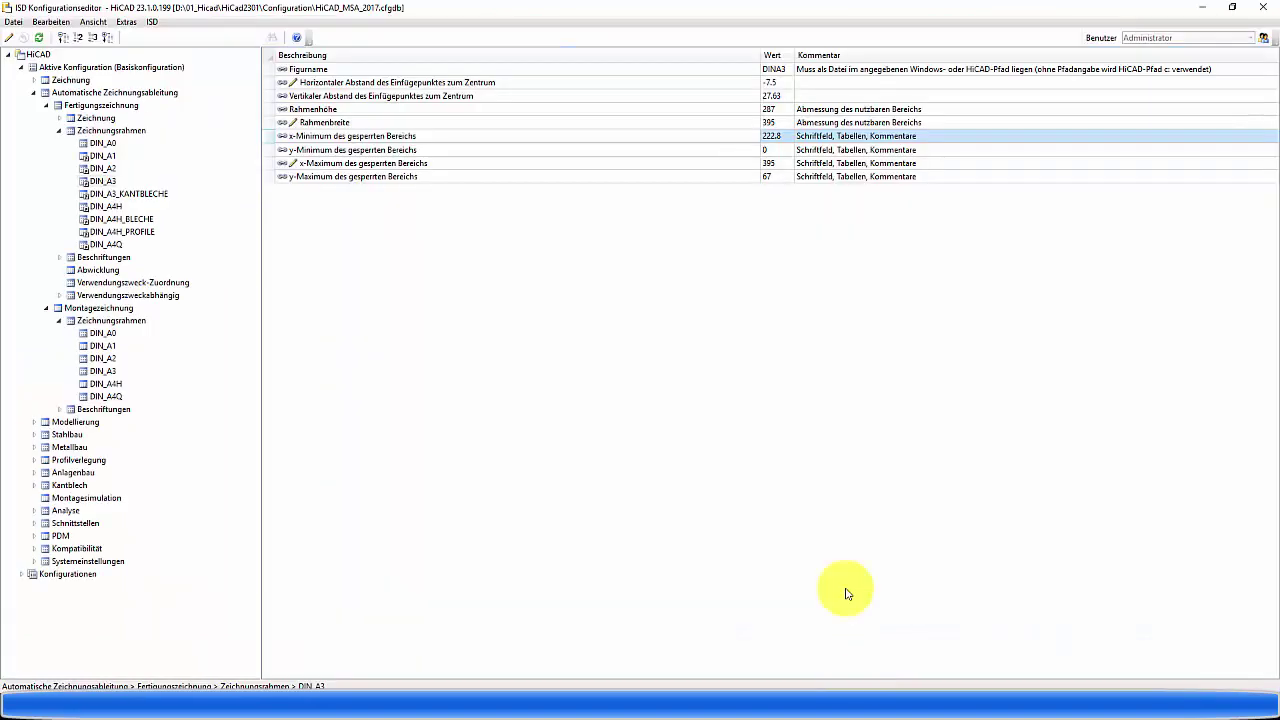
Change the DIN_A3 locked-area x-Minimum from 222.8 to 211, then check y-Minimum and y-Maximum.
{"action": "left_click", "coordinate": [784, 138]}
{"action": "type", "text": "211"}
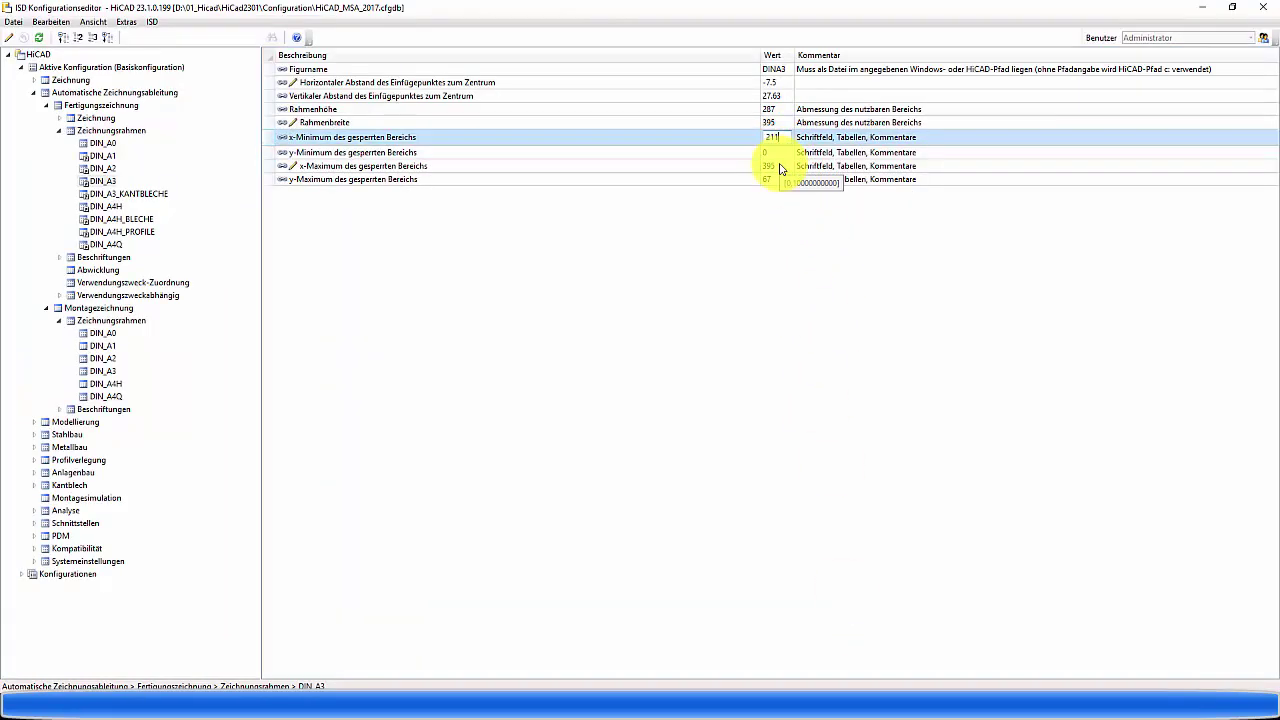
{"action": "left_click", "coordinate": [780, 166]}
{"action": "left_click", "coordinate": [782, 152]}
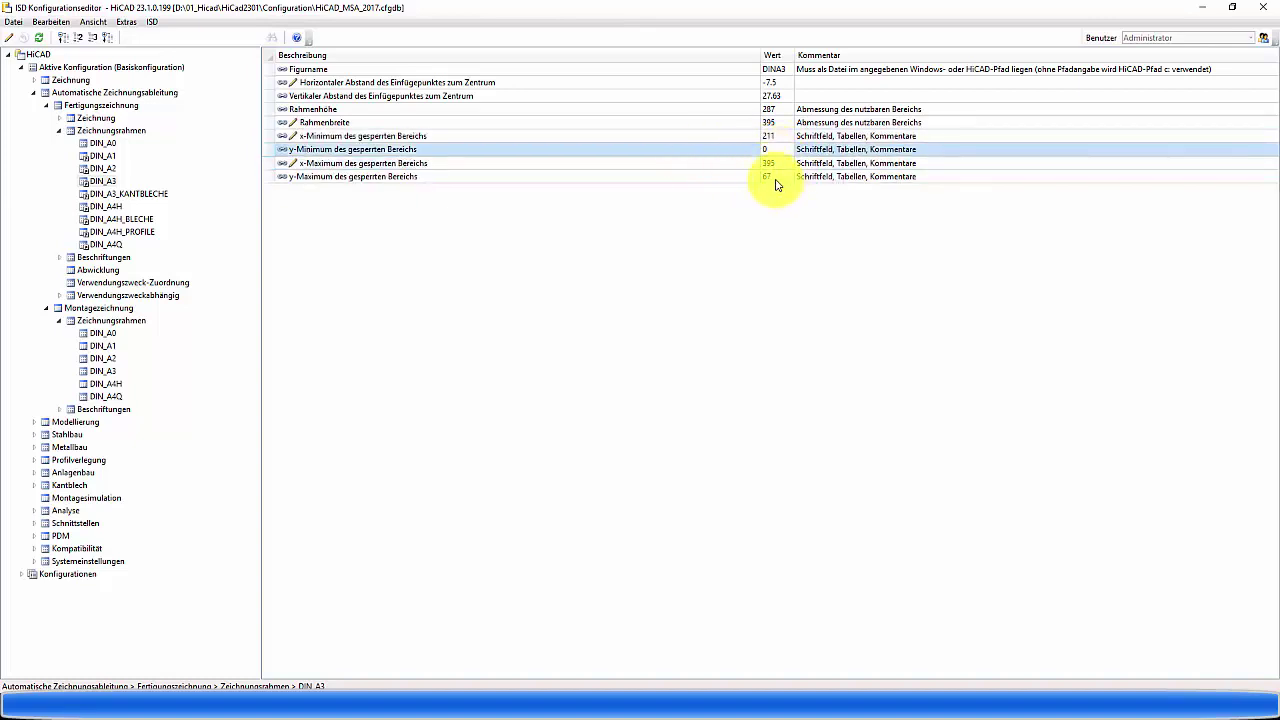
{"action": "left_click", "coordinate": [771, 178]}
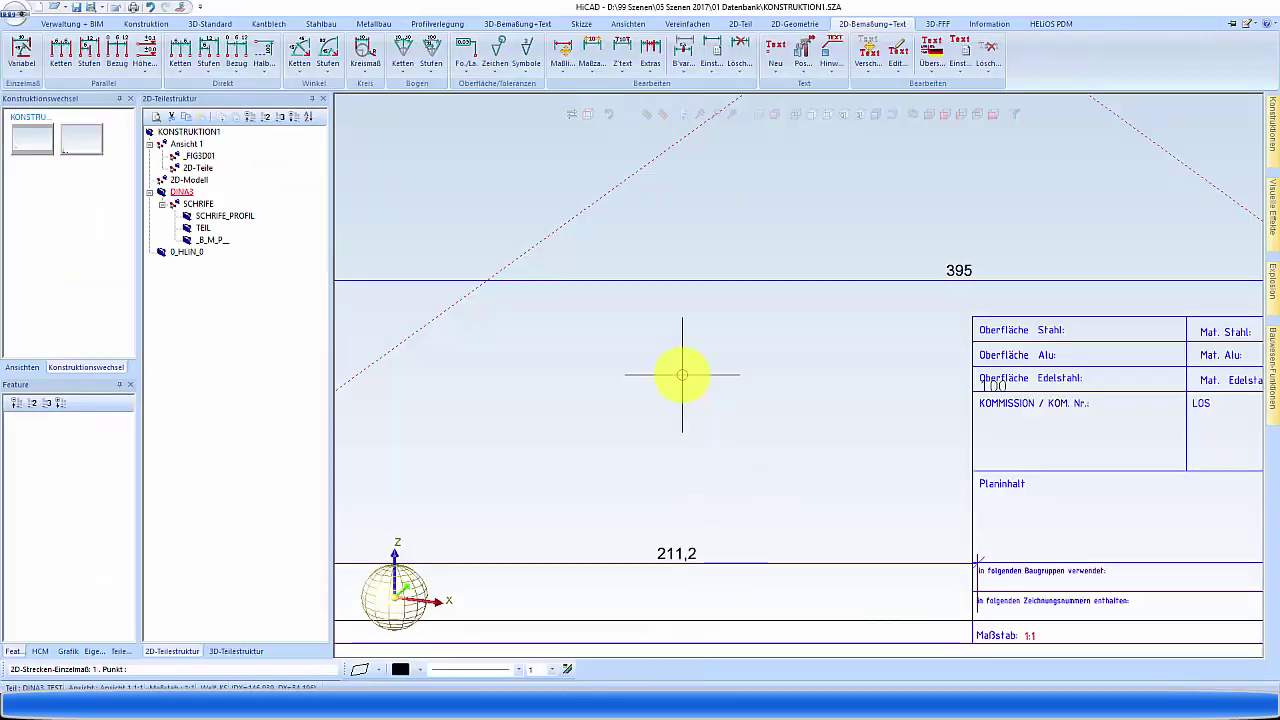
{"action": "scroll", "coordinate": [682, 375], "scroll_direction": "down", "scroll_amount": 1}
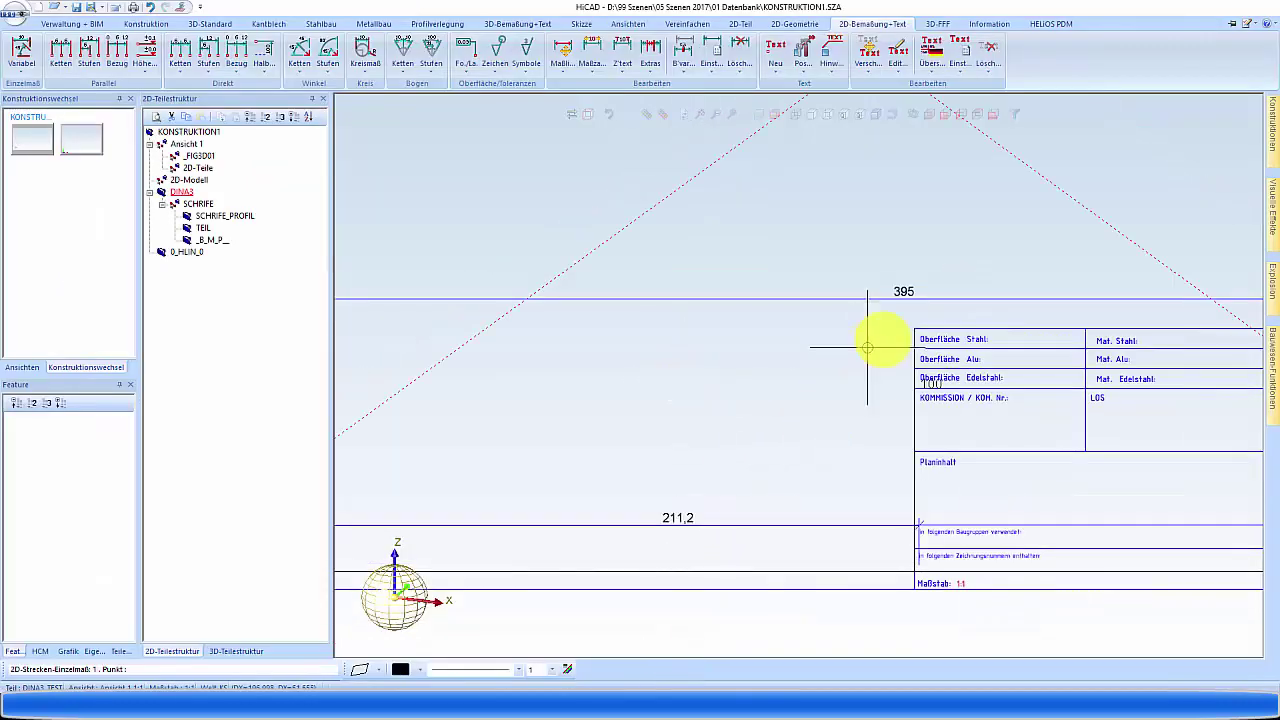
Place the vertical 67 title-block height dimension beside the frame and zoom out.
{"action": "left_click", "coordinate": [914, 571]}
{"action": "scroll", "coordinate": [858, 451], "scroll_direction": "up", "scroll_amount": 2}
{"action": "left_click", "coordinate": [865, 454]}
{"action": "scroll", "coordinate": [757, 423], "scroll_direction": "down", "scroll_amount": 4}
{"action": "scroll", "coordinate": [486, 491], "scroll_direction": "down", "scroll_amount": 2}
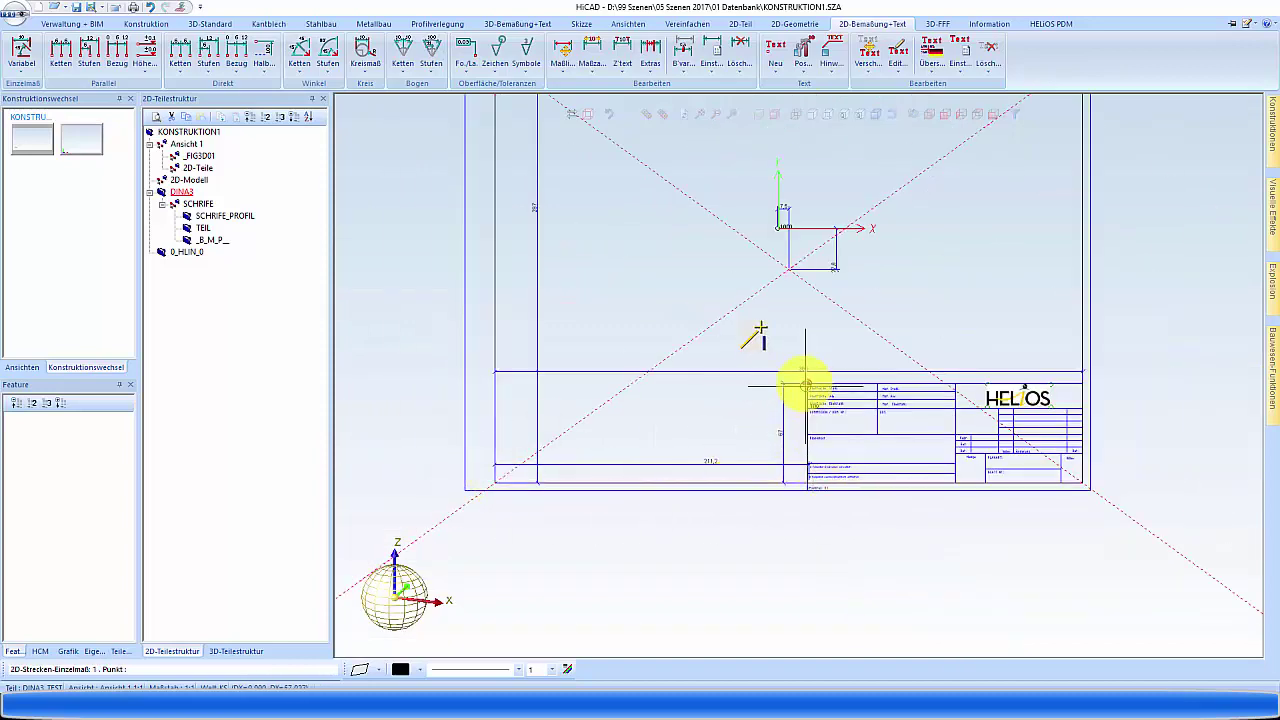
{"action": "scroll", "coordinate": [1081, 383], "scroll_direction": "down", "scroll_amount": 1}
{"action": "scroll", "coordinate": [894, 409], "scroll_direction": "up", "scroll_amount": 1}
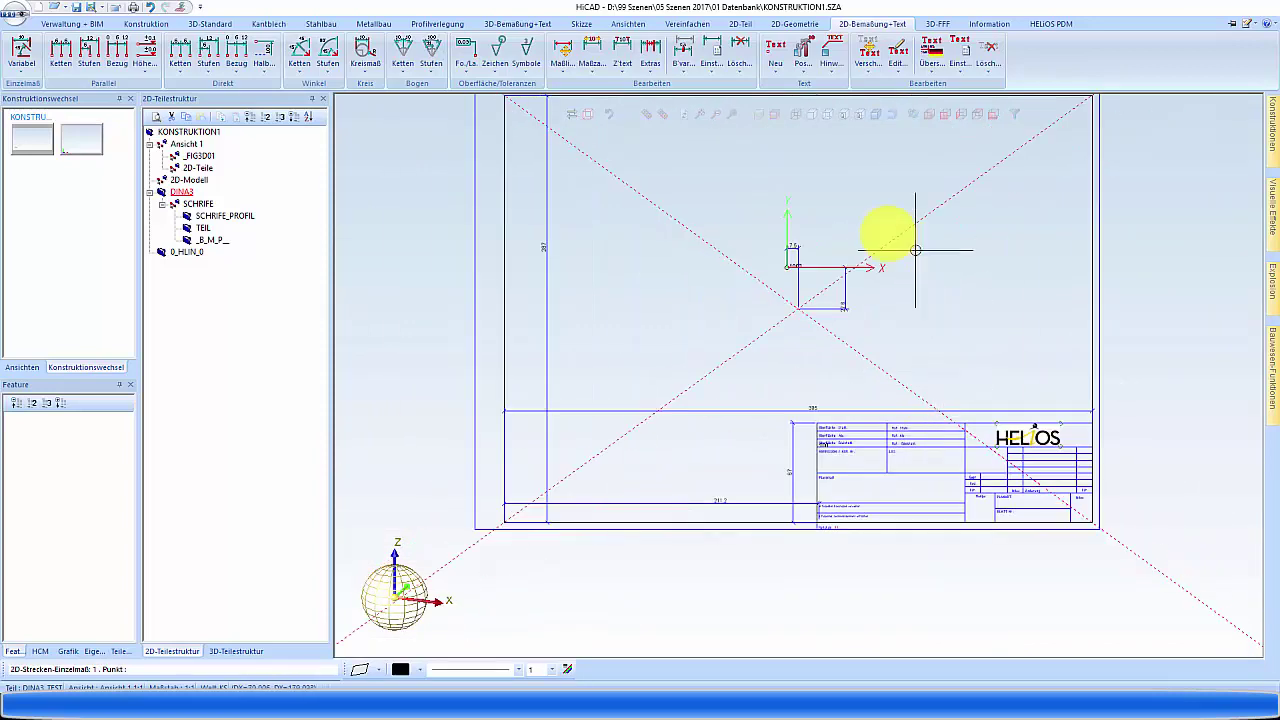
{"action": "scroll", "coordinate": [540, 520], "scroll_direction": "down", "scroll_amount": 2}
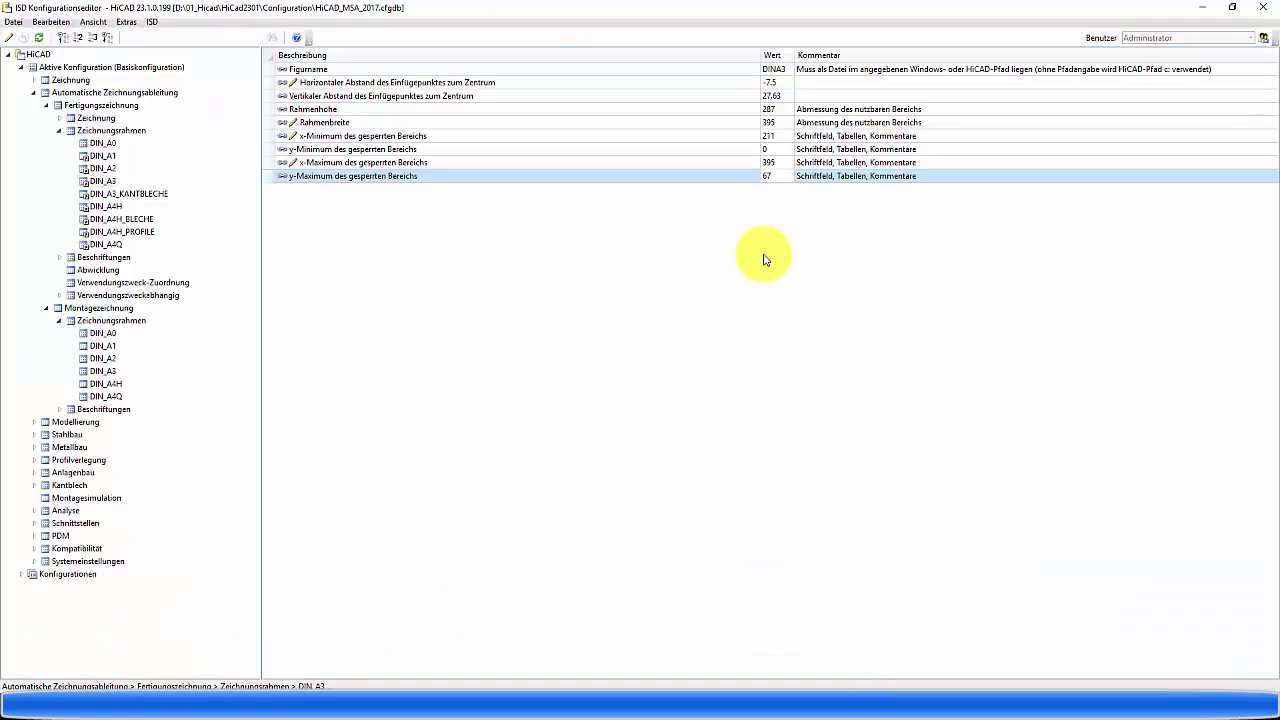
Review the DIN_A3 rows, including locked-area x-Maximum and vertical insertion-point offset.
{"action": "left_click", "coordinate": [666, 122]}
{"action": "left_click", "coordinate": [671, 176]}
{"action": "left_click", "coordinate": [637, 163]}
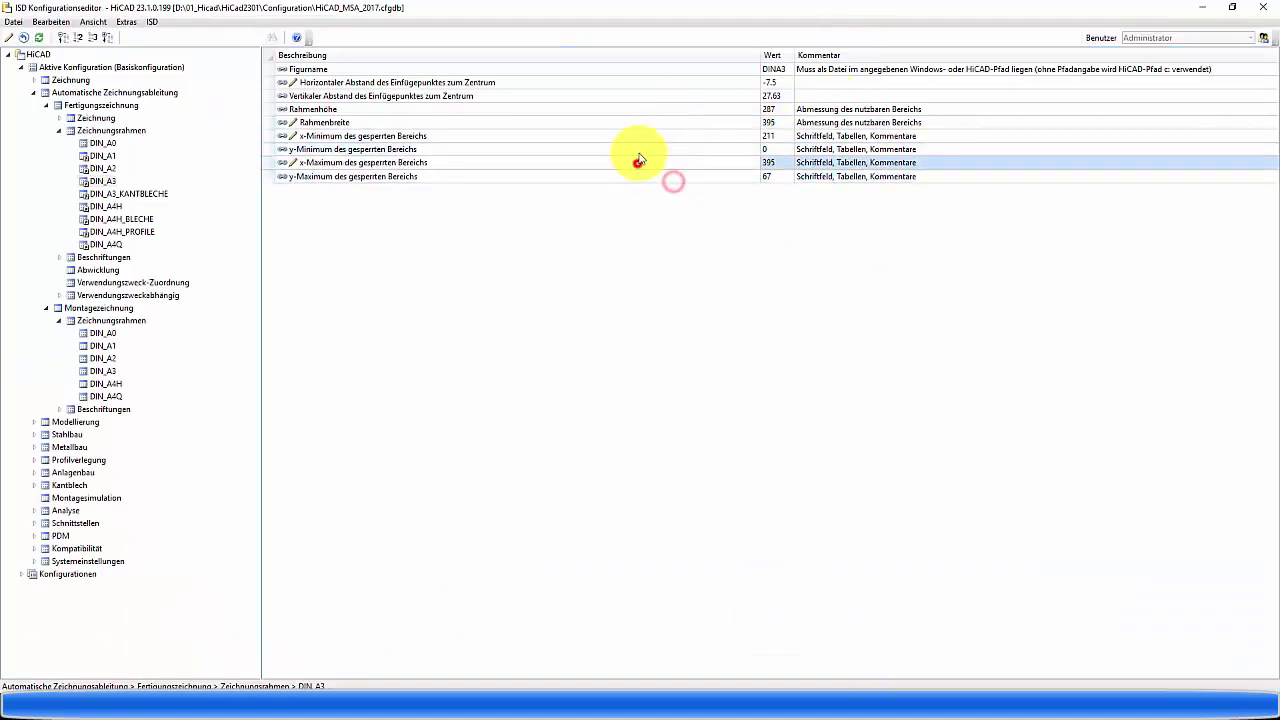
{"action": "left_click", "coordinate": [640, 128]}
{"action": "left_click", "coordinate": [668, 96]}
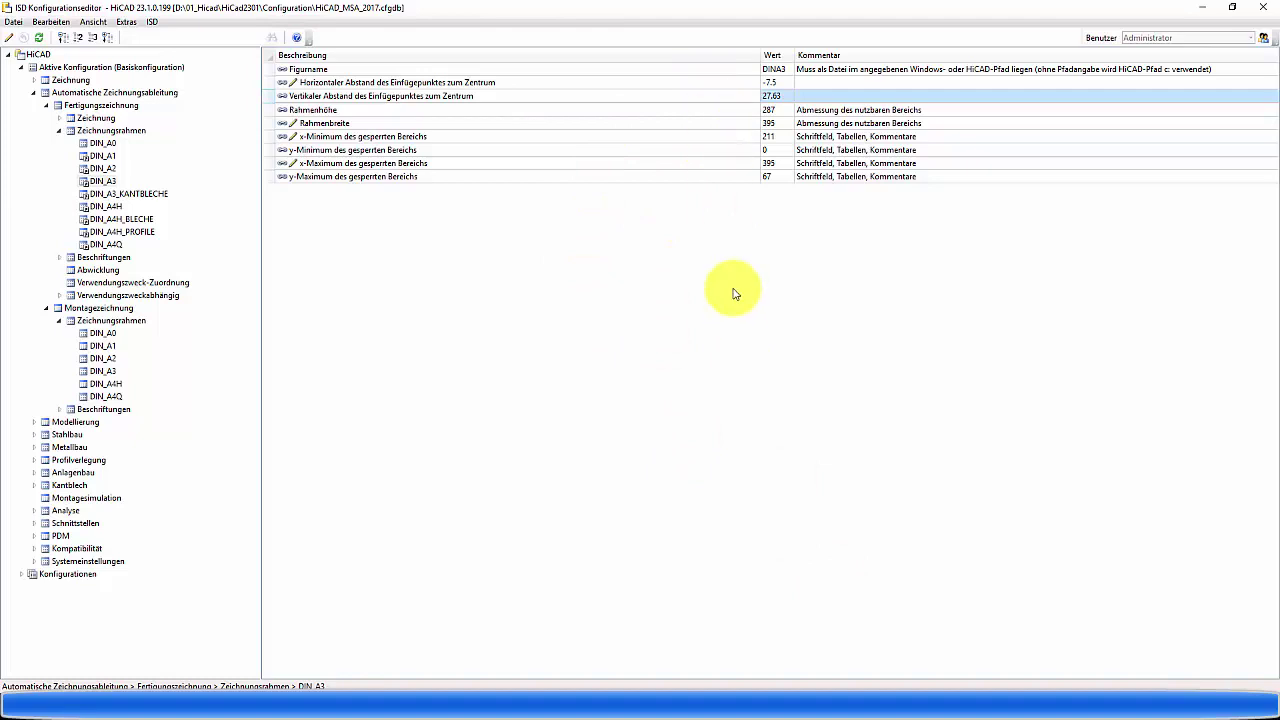
Browse the DIN_A0, DIN_A4H and DIN_A3_KANTBLECHE frames, ending on the assembly DIN_A0.
{"action": "left_click", "coordinate": [103, 143]}
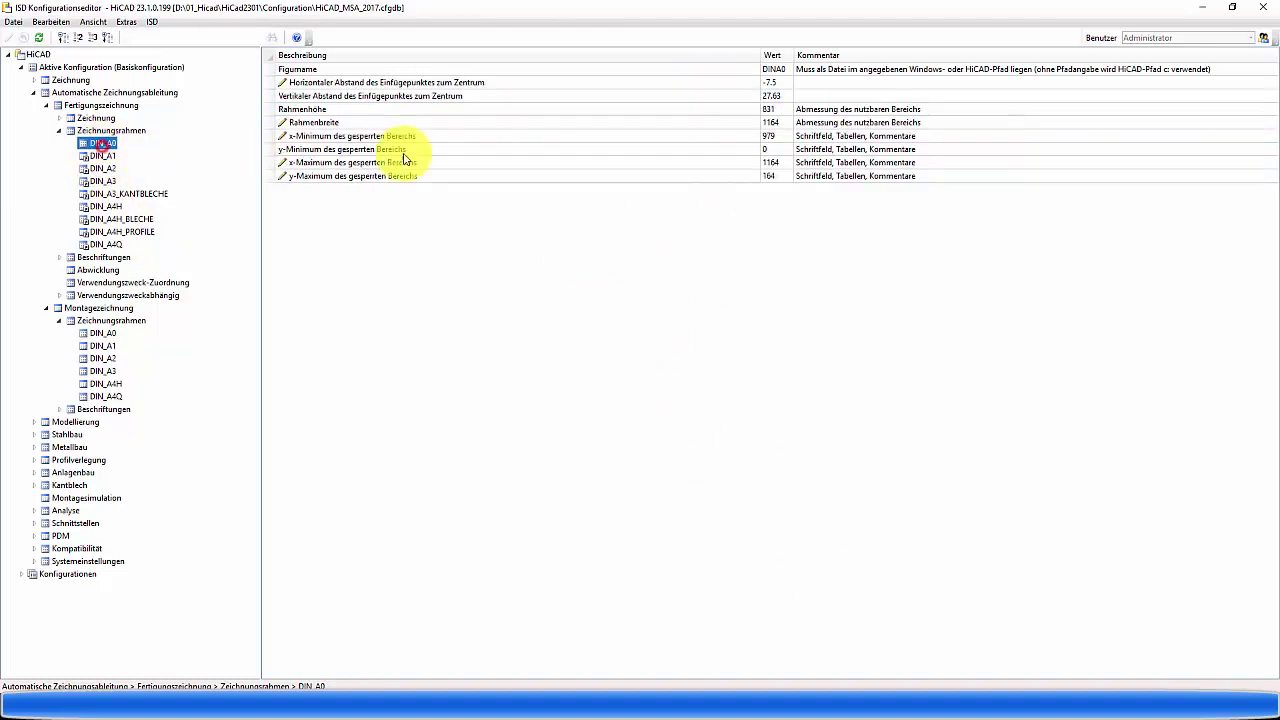
{"action": "left_click", "coordinate": [772, 176]}
{"action": "left_click", "coordinate": [108, 206]}
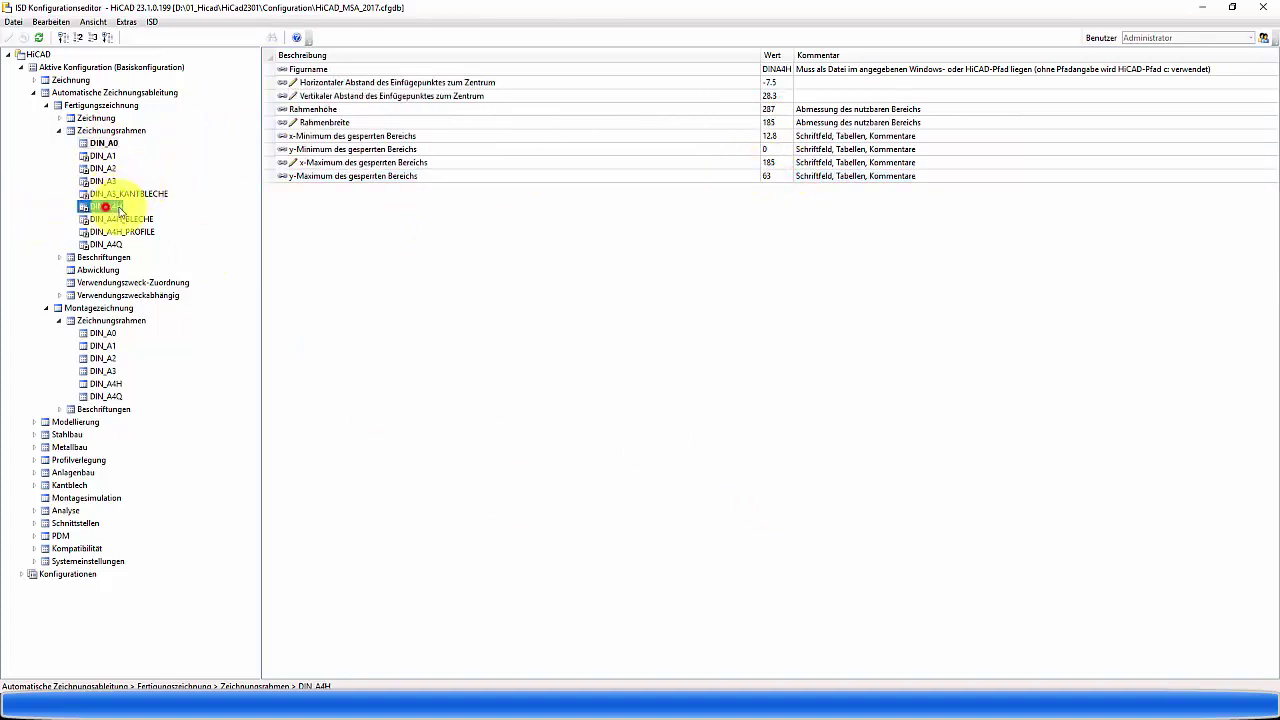
{"action": "left_click", "coordinate": [126, 194]}
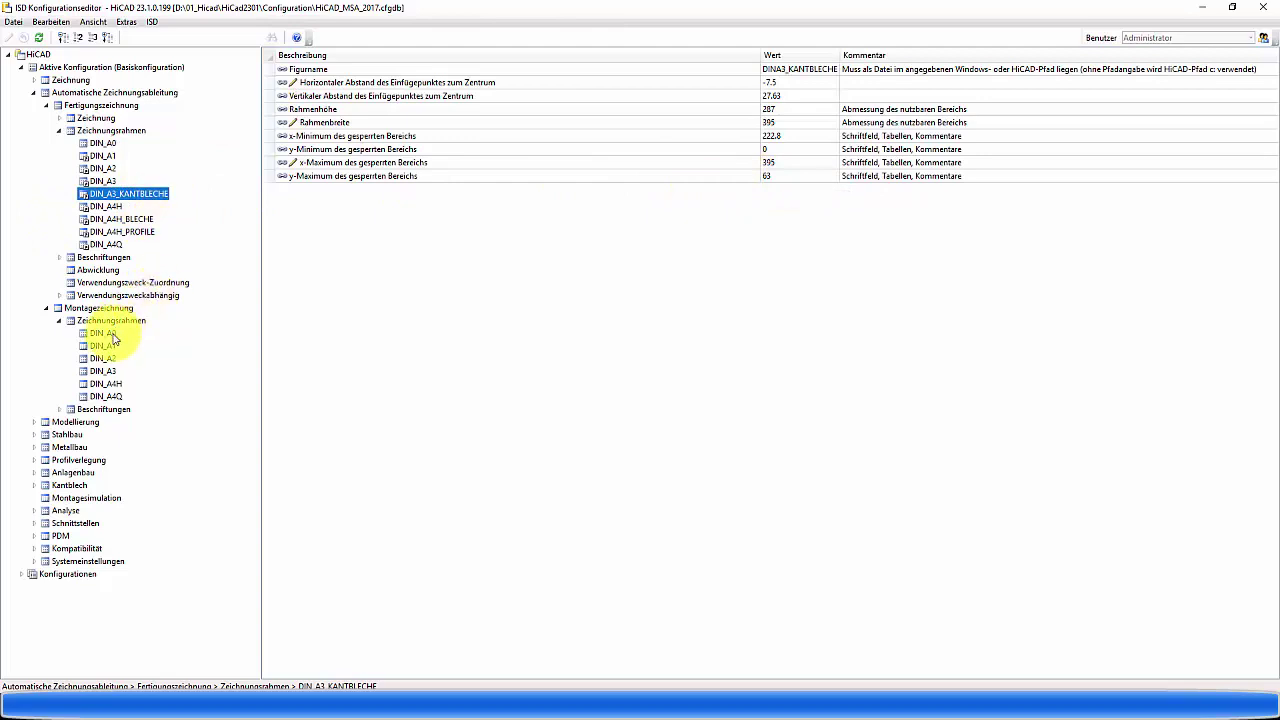
{"action": "left_click", "coordinate": [102, 334]}
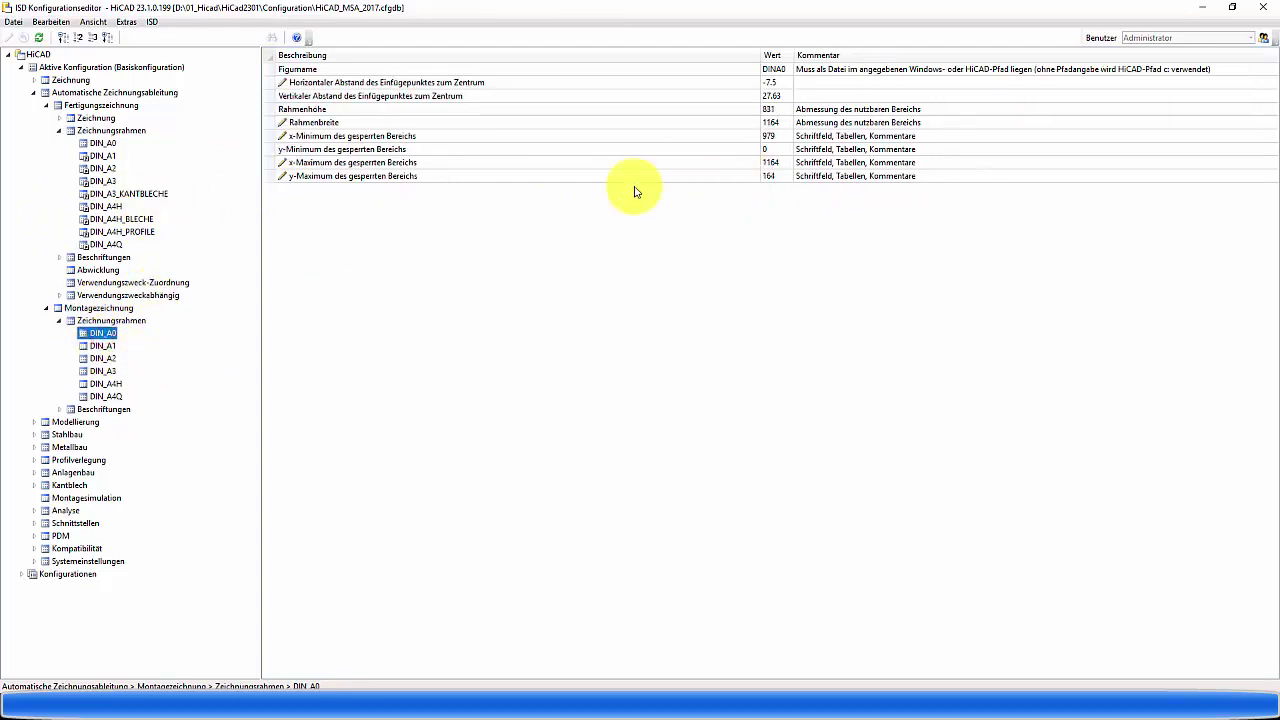